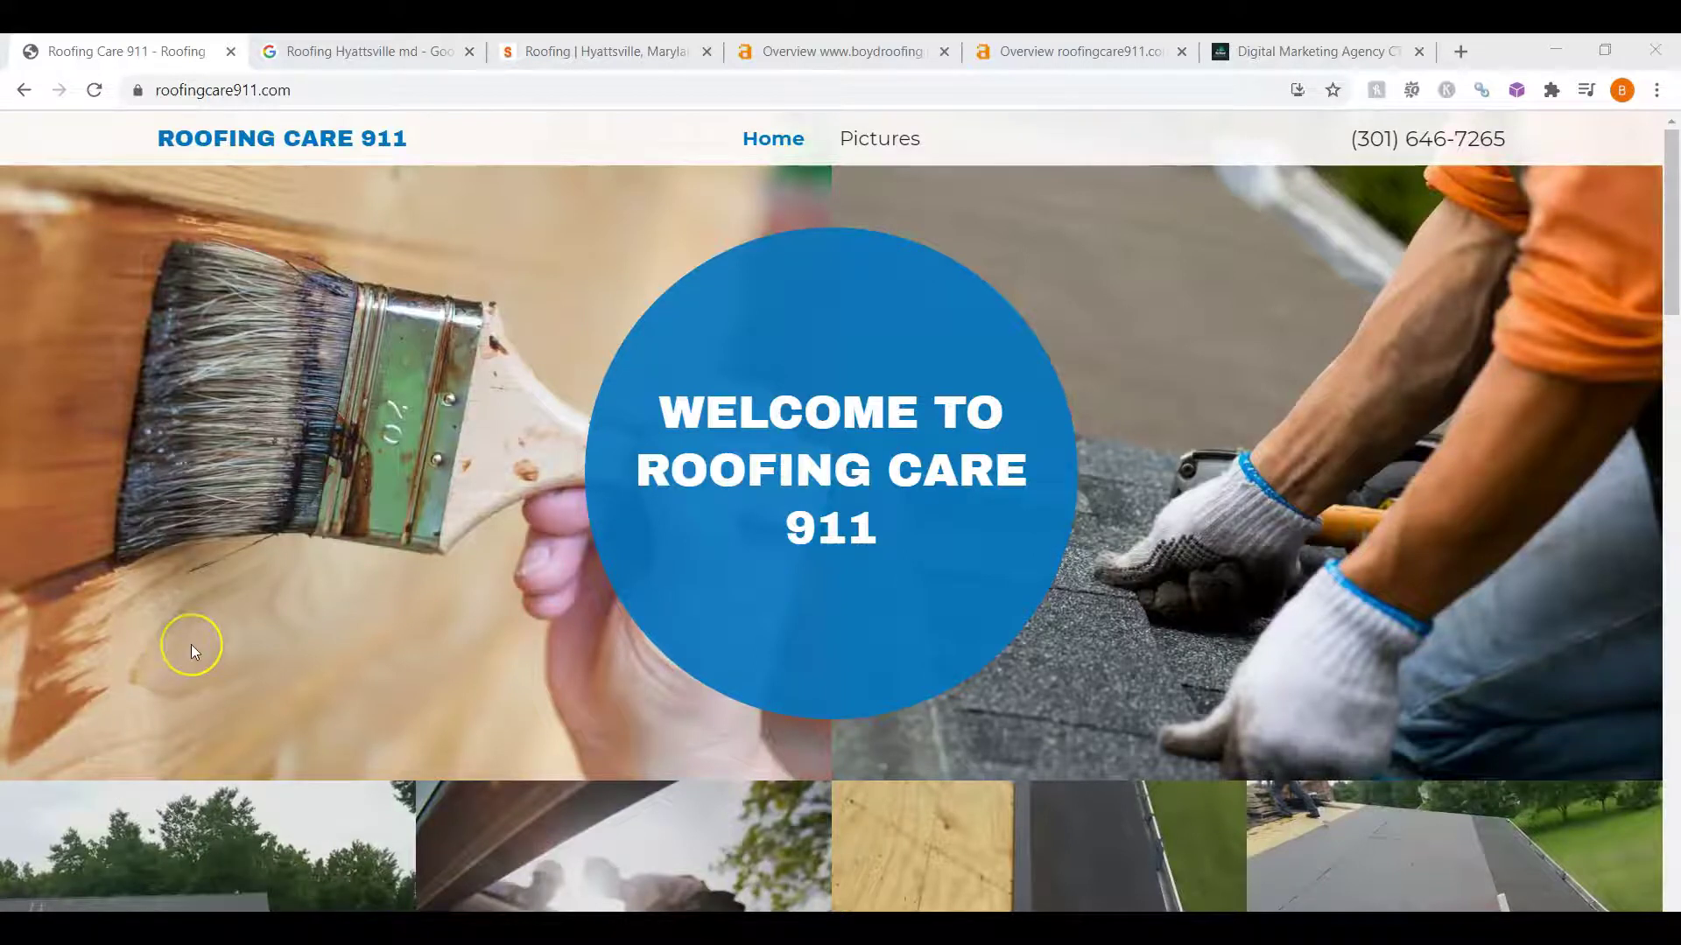
- Scroll the roofingcare911.com homepage past the photos, About Us and Subscribe down to the contact details, 24/7 hours and footer
scroll(190, 645, "down", 4)
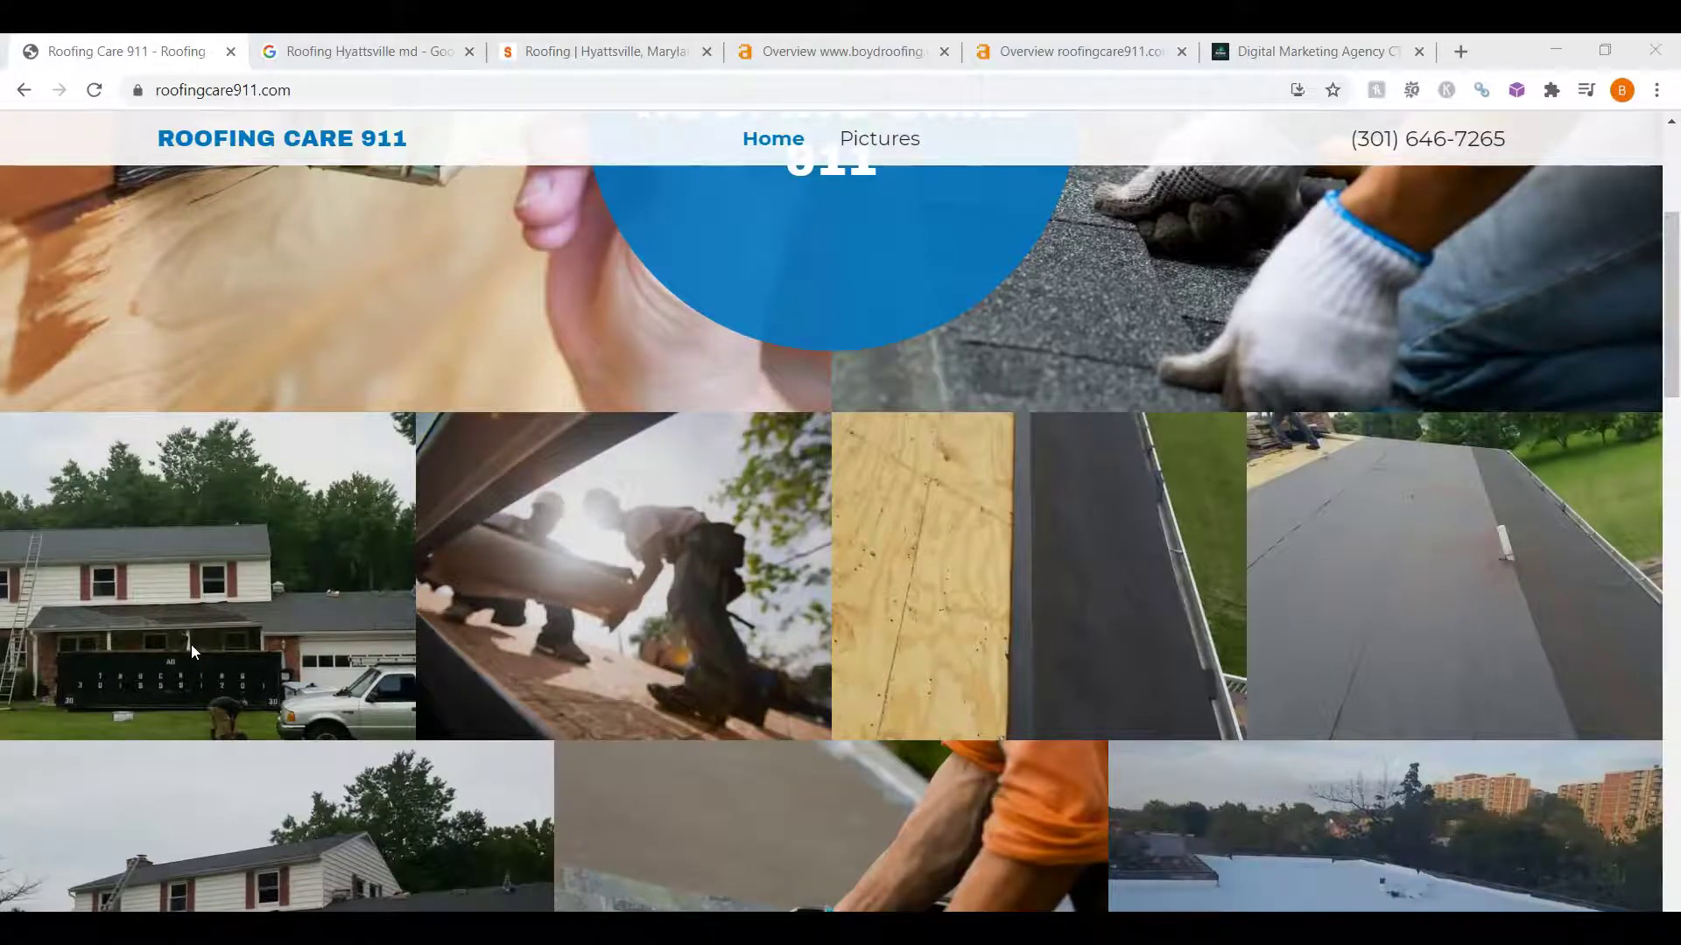
scroll(226, 585, "down", 2)
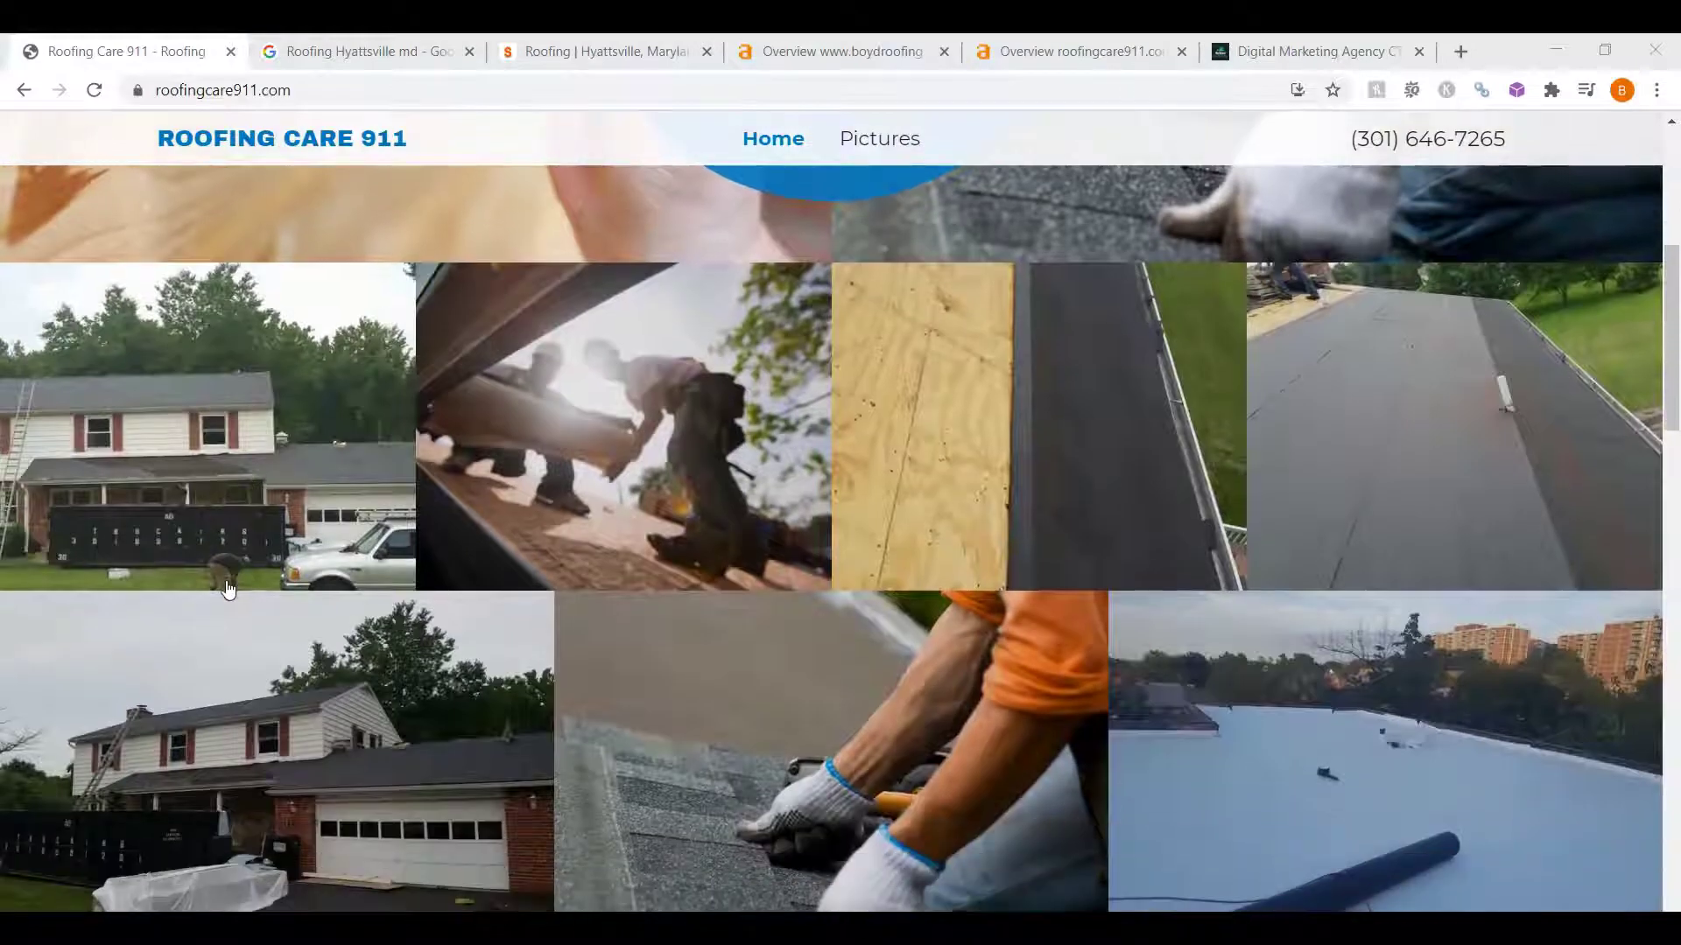
scroll(228, 589, "down", 1)
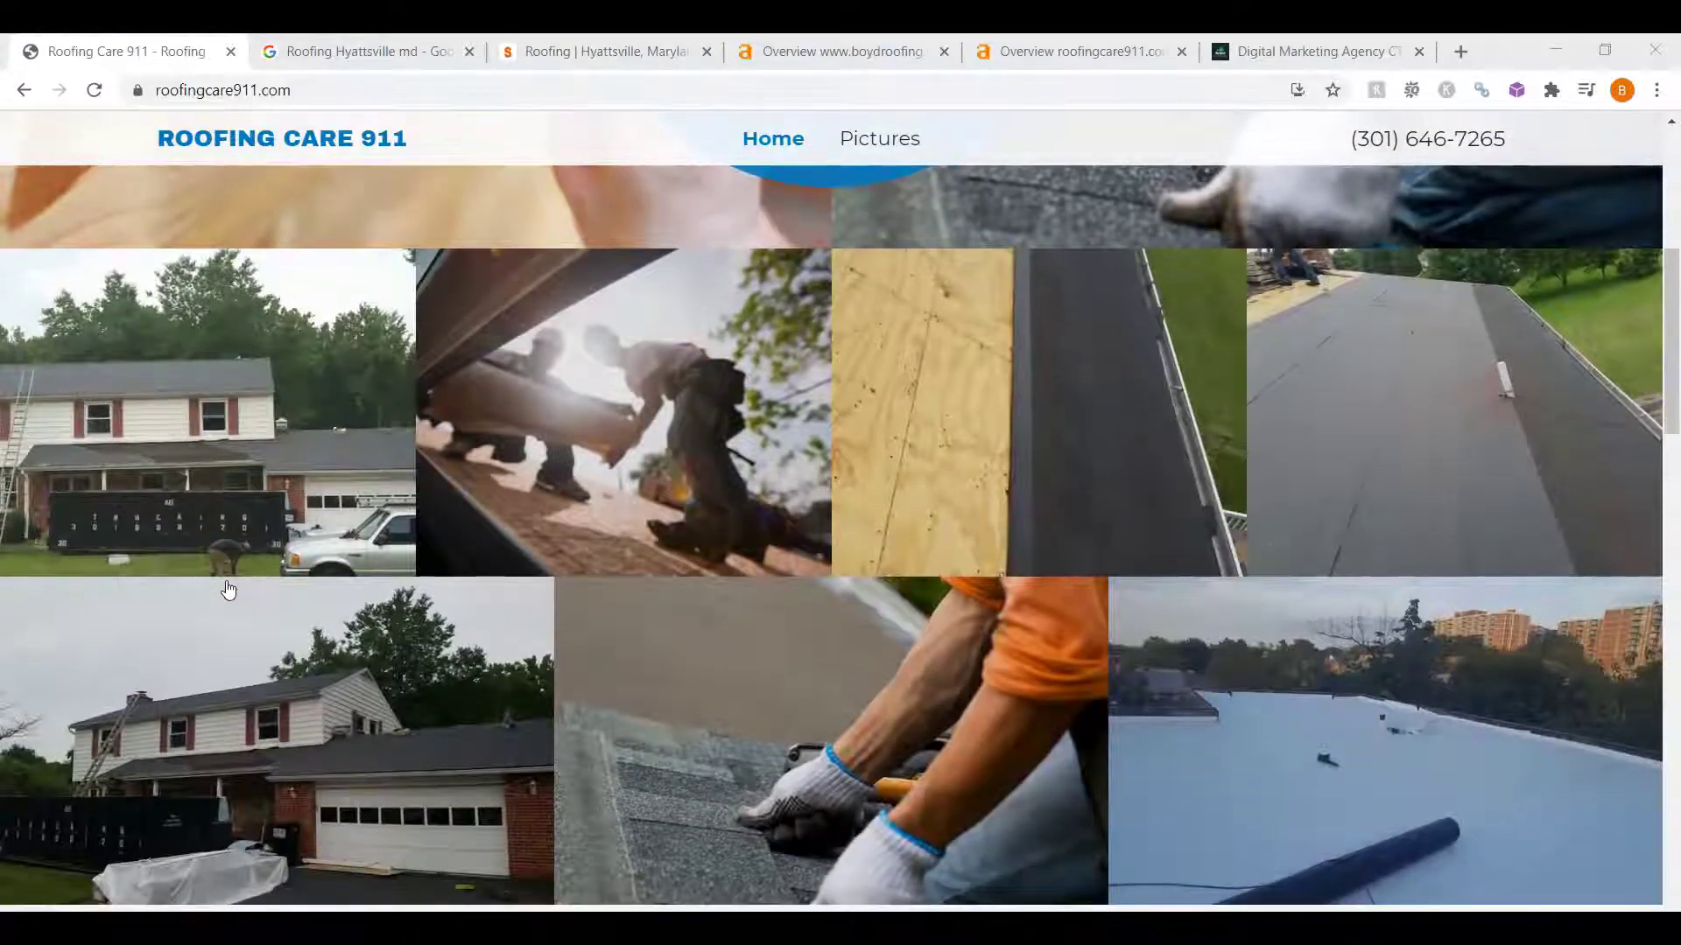
scroll(228, 589, "down", 1)
scroll(227, 589, "down", 1)
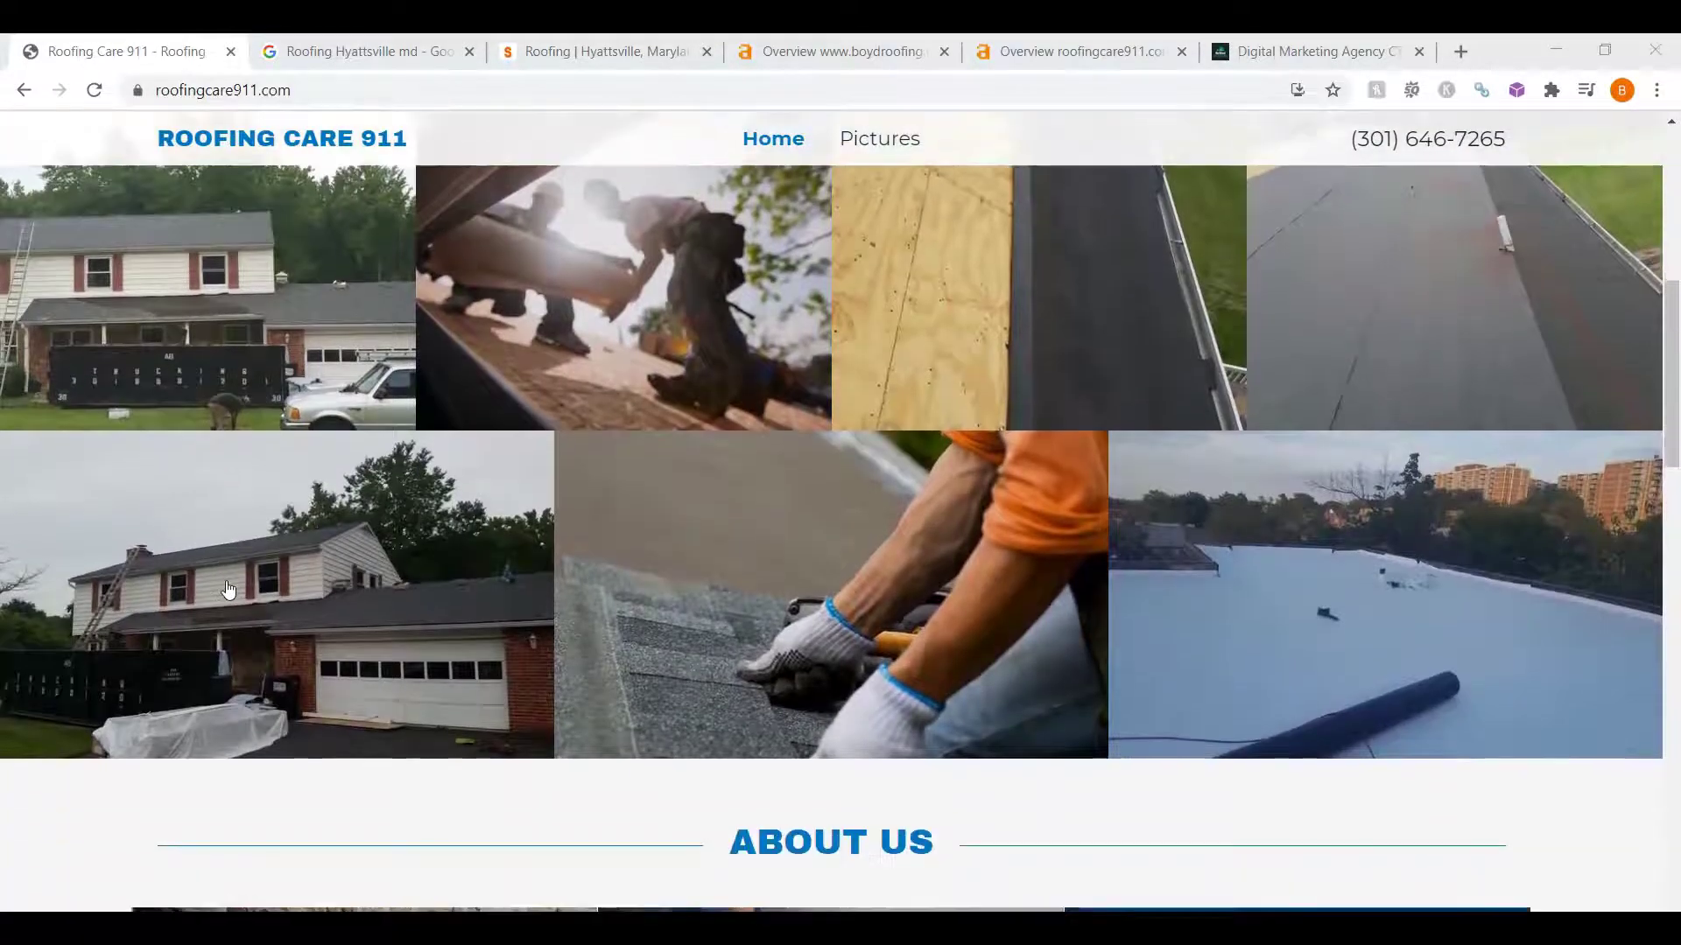
scroll(227, 589, "down", 1)
scroll(228, 589, "down", 8)
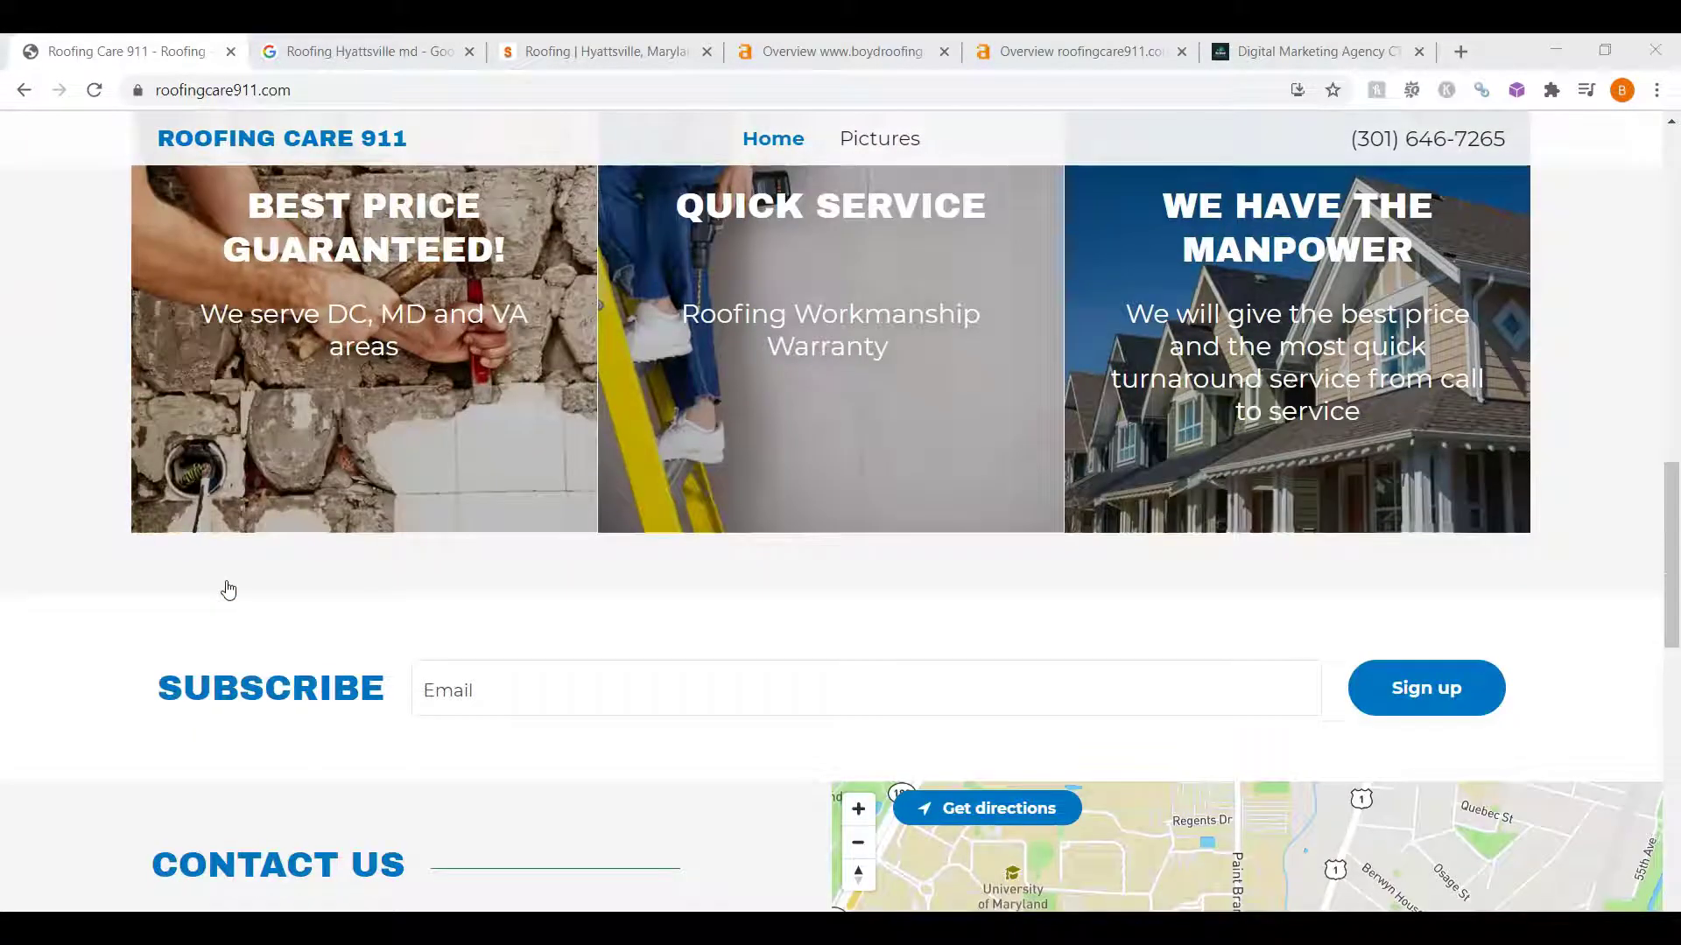
scroll(228, 589, "down", 1)
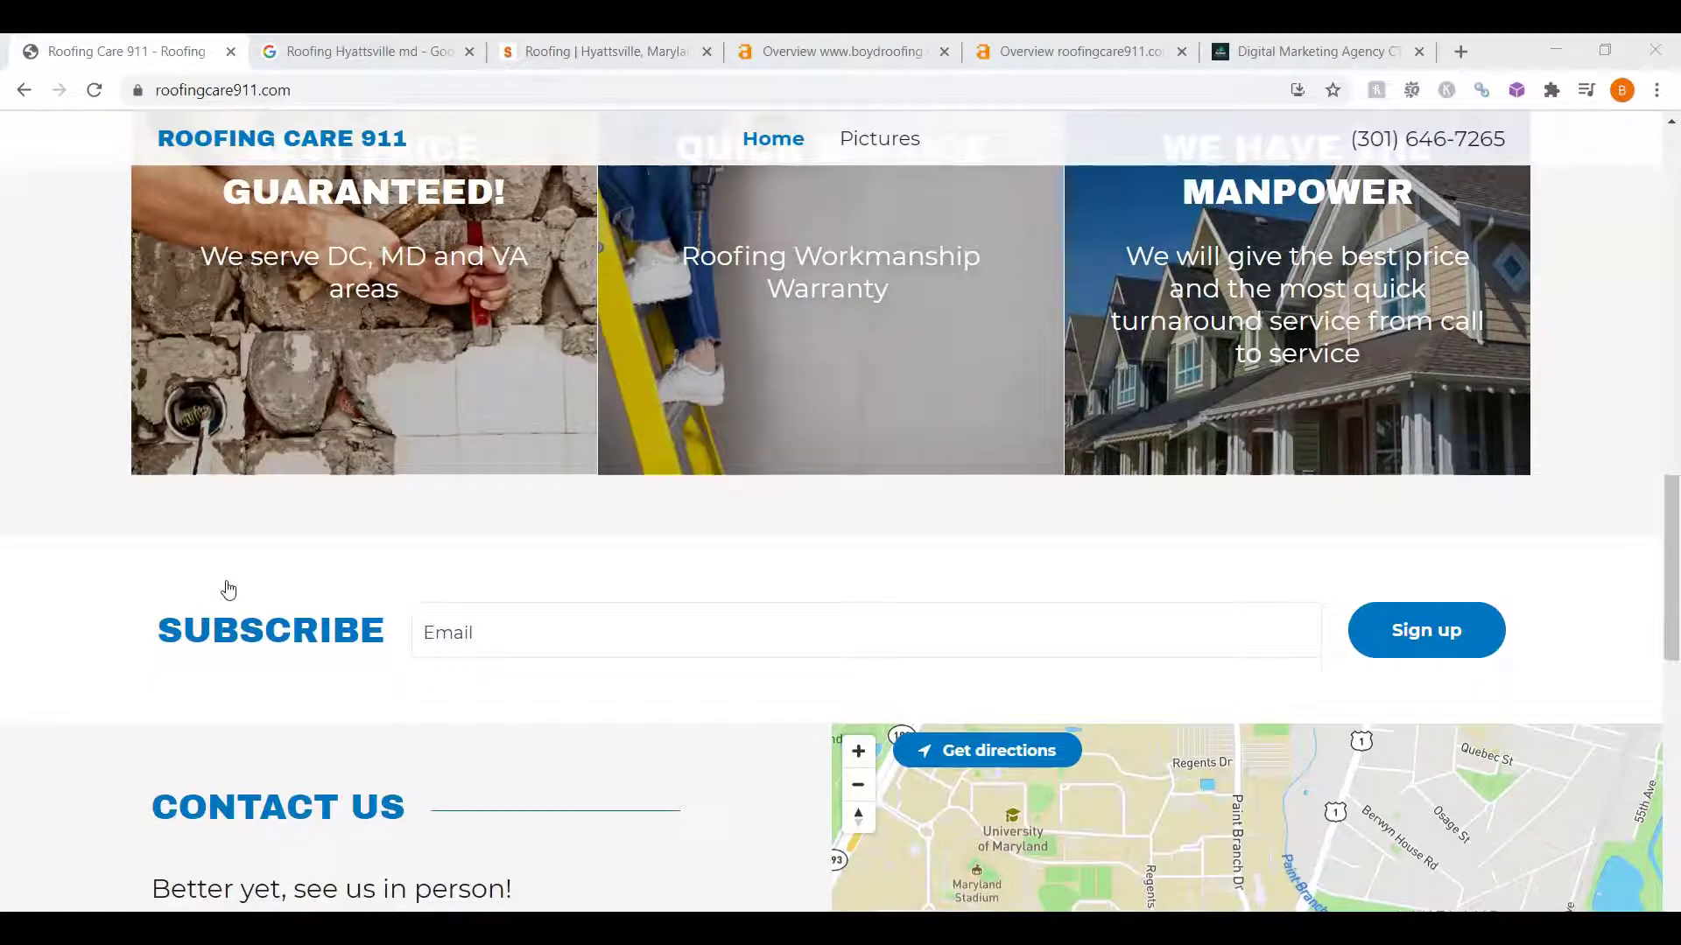
scroll(227, 584, "down", 4)
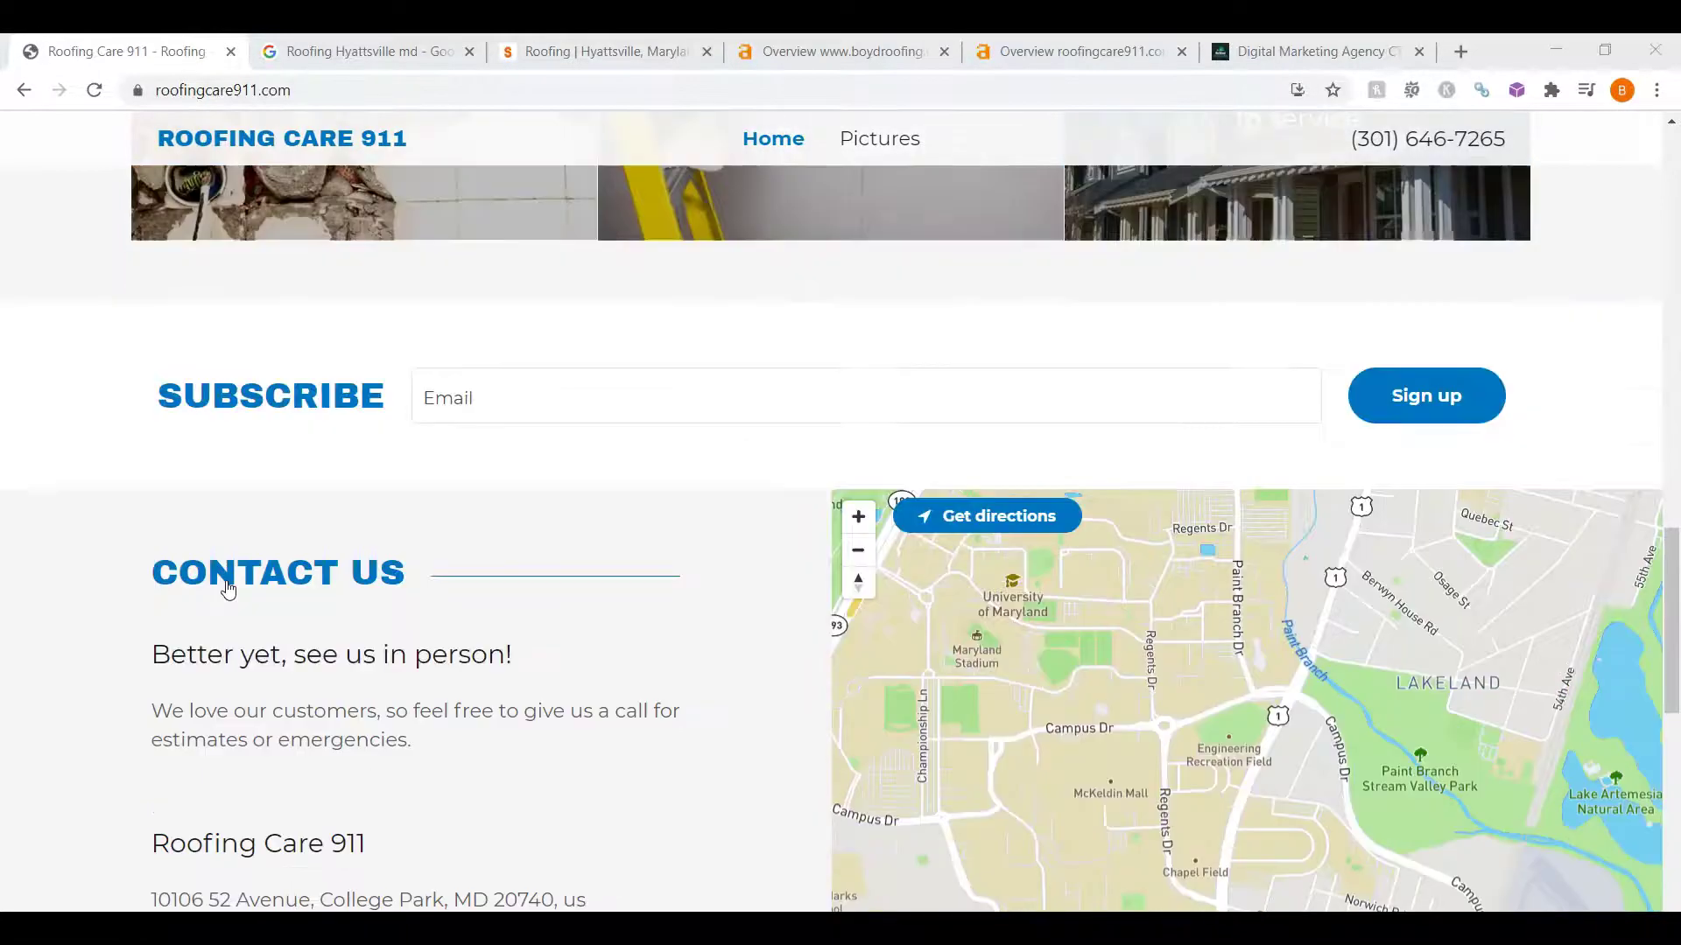
left_click(85, 832)
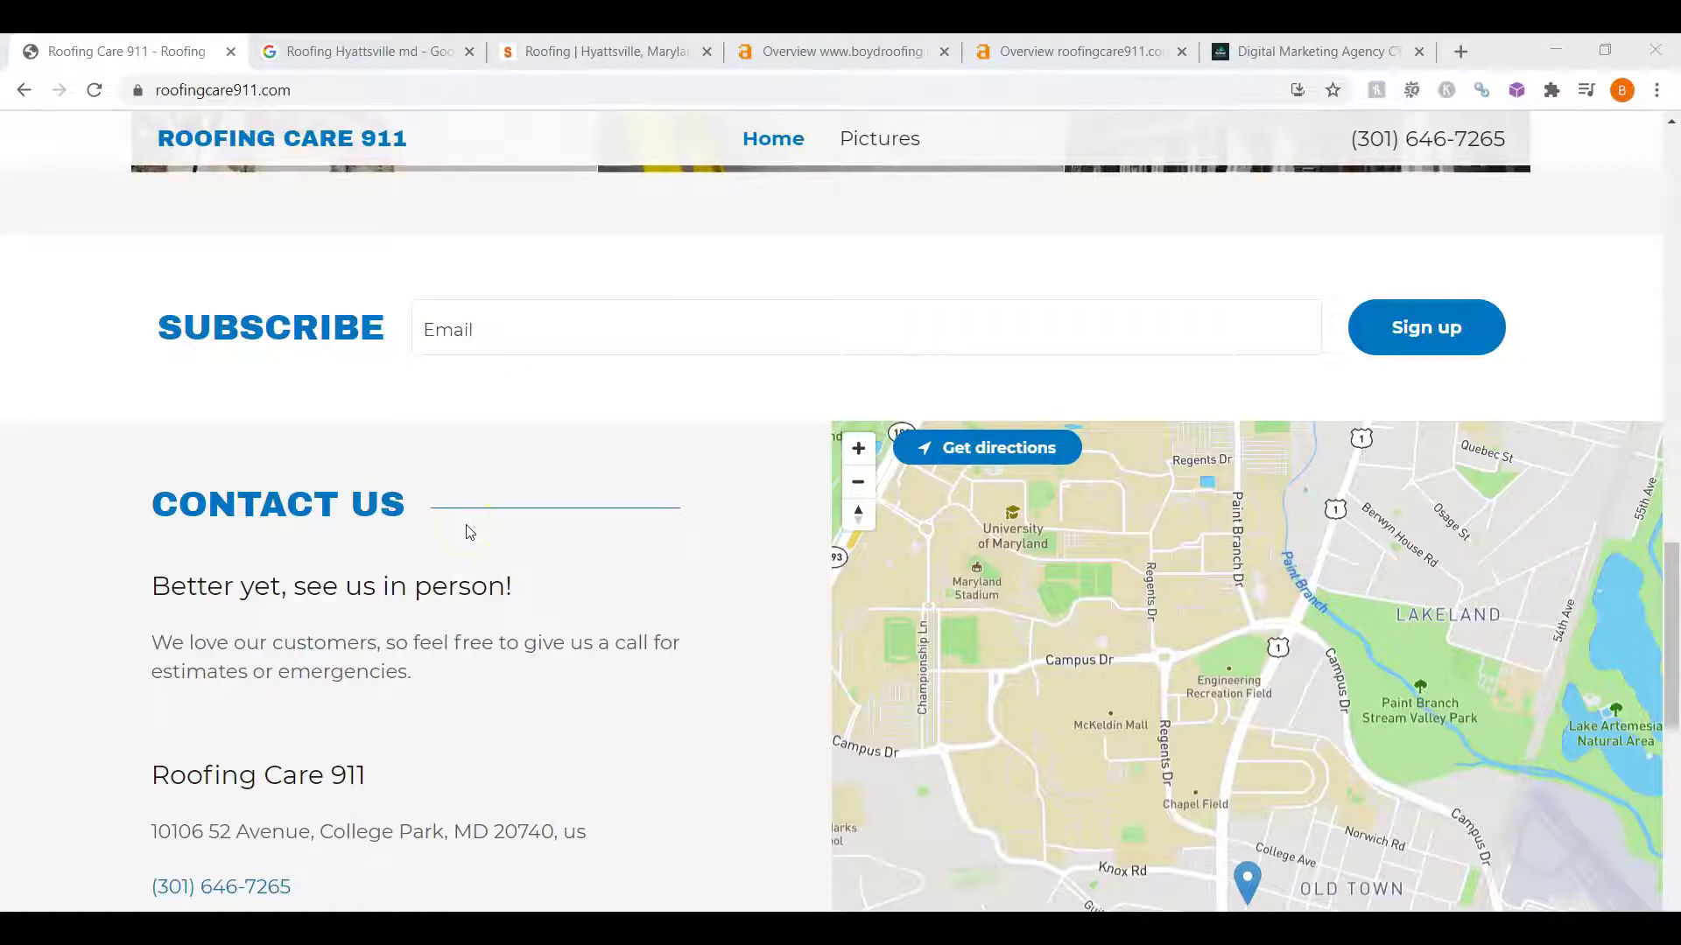
scroll(470, 532, "down", 3)
scroll(470, 532, "down", 3)
scroll(470, 532, "down", 3)
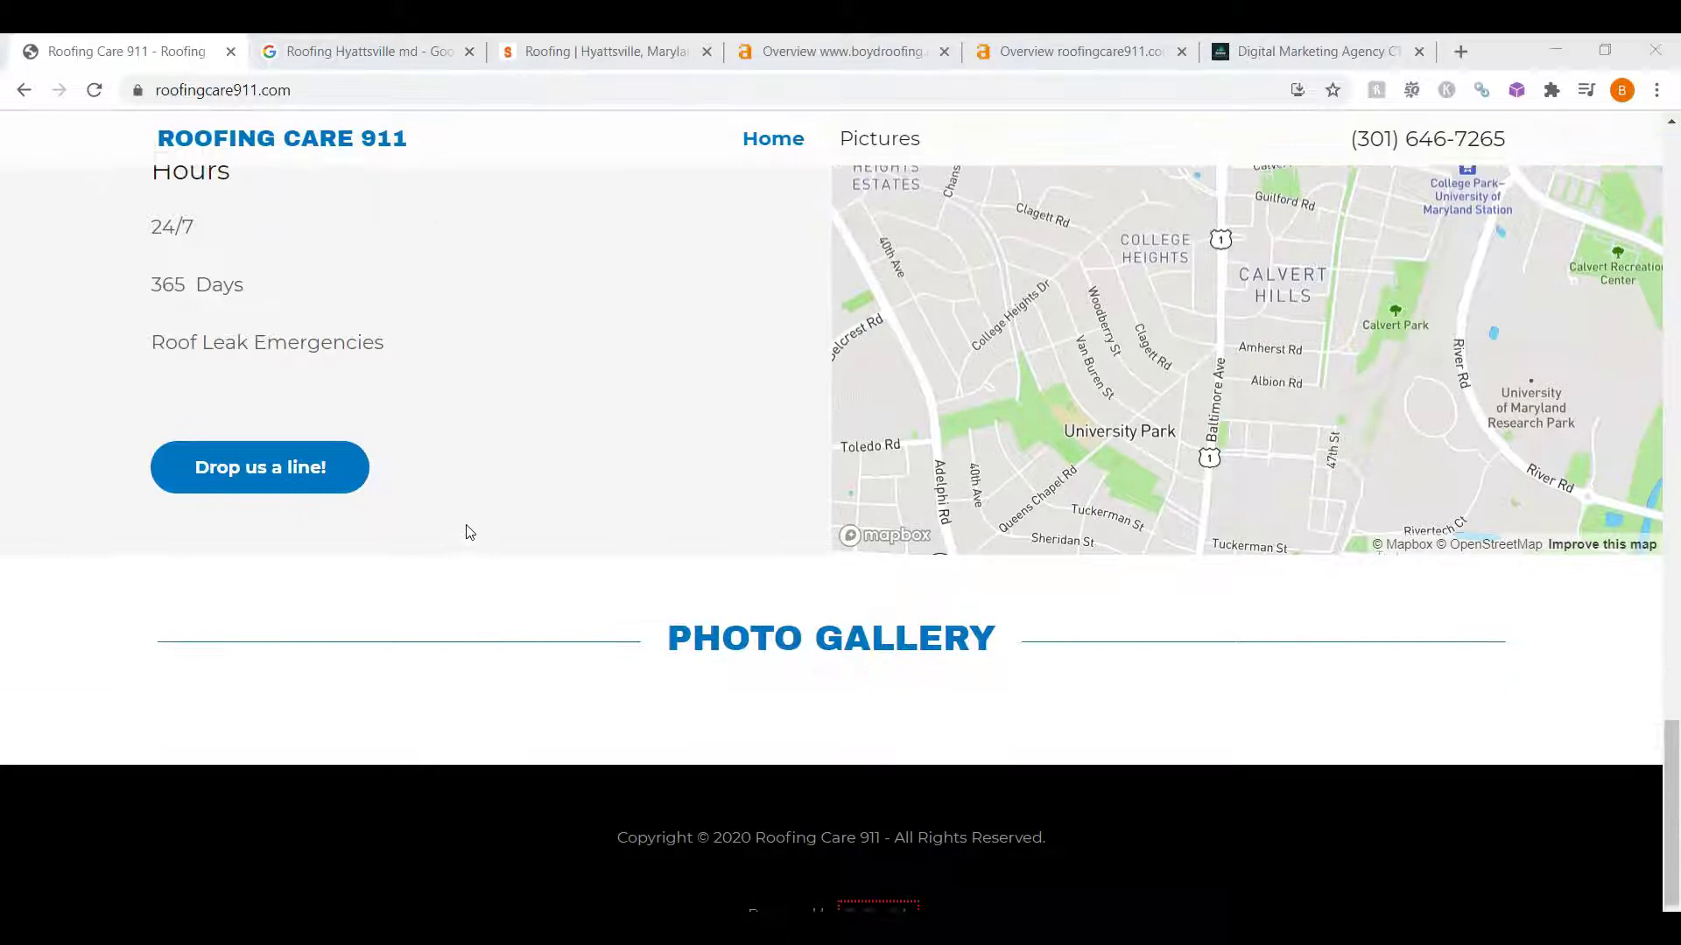
scroll(470, 532, "down", 2)
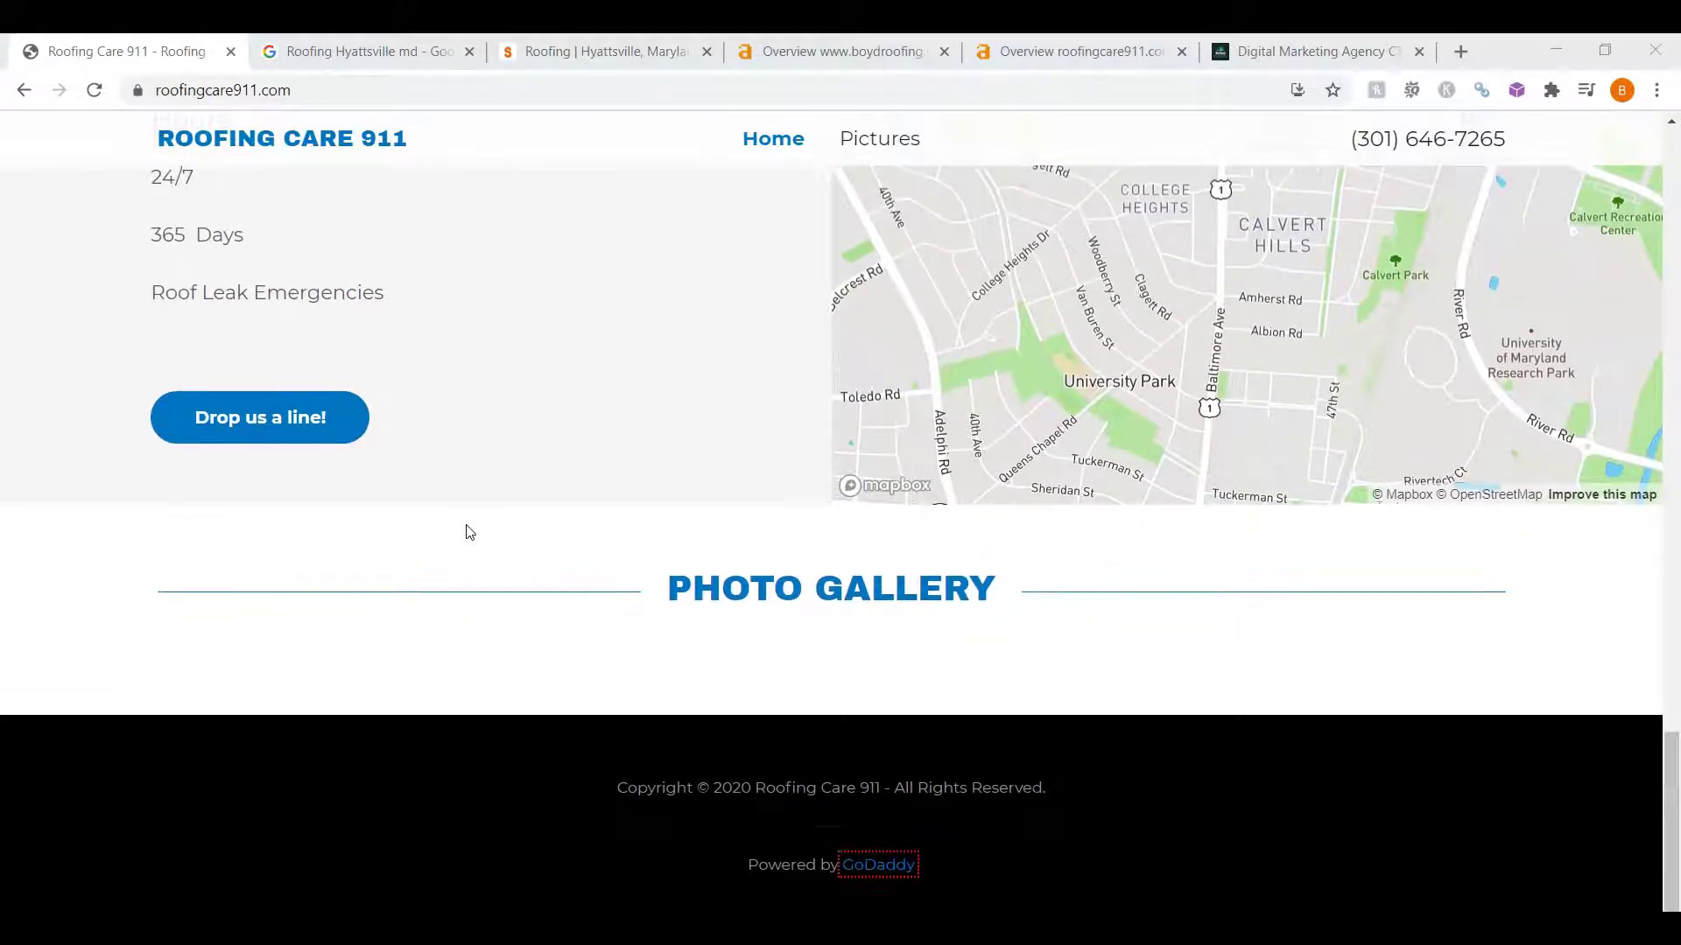
- Scroll back up to the 'Welcome to Roofing Care 911' banner above the roofing photo grid
scroll(470, 532, "up", 2)
scroll(470, 532, "up", 1)
scroll(470, 532, "up", 2)
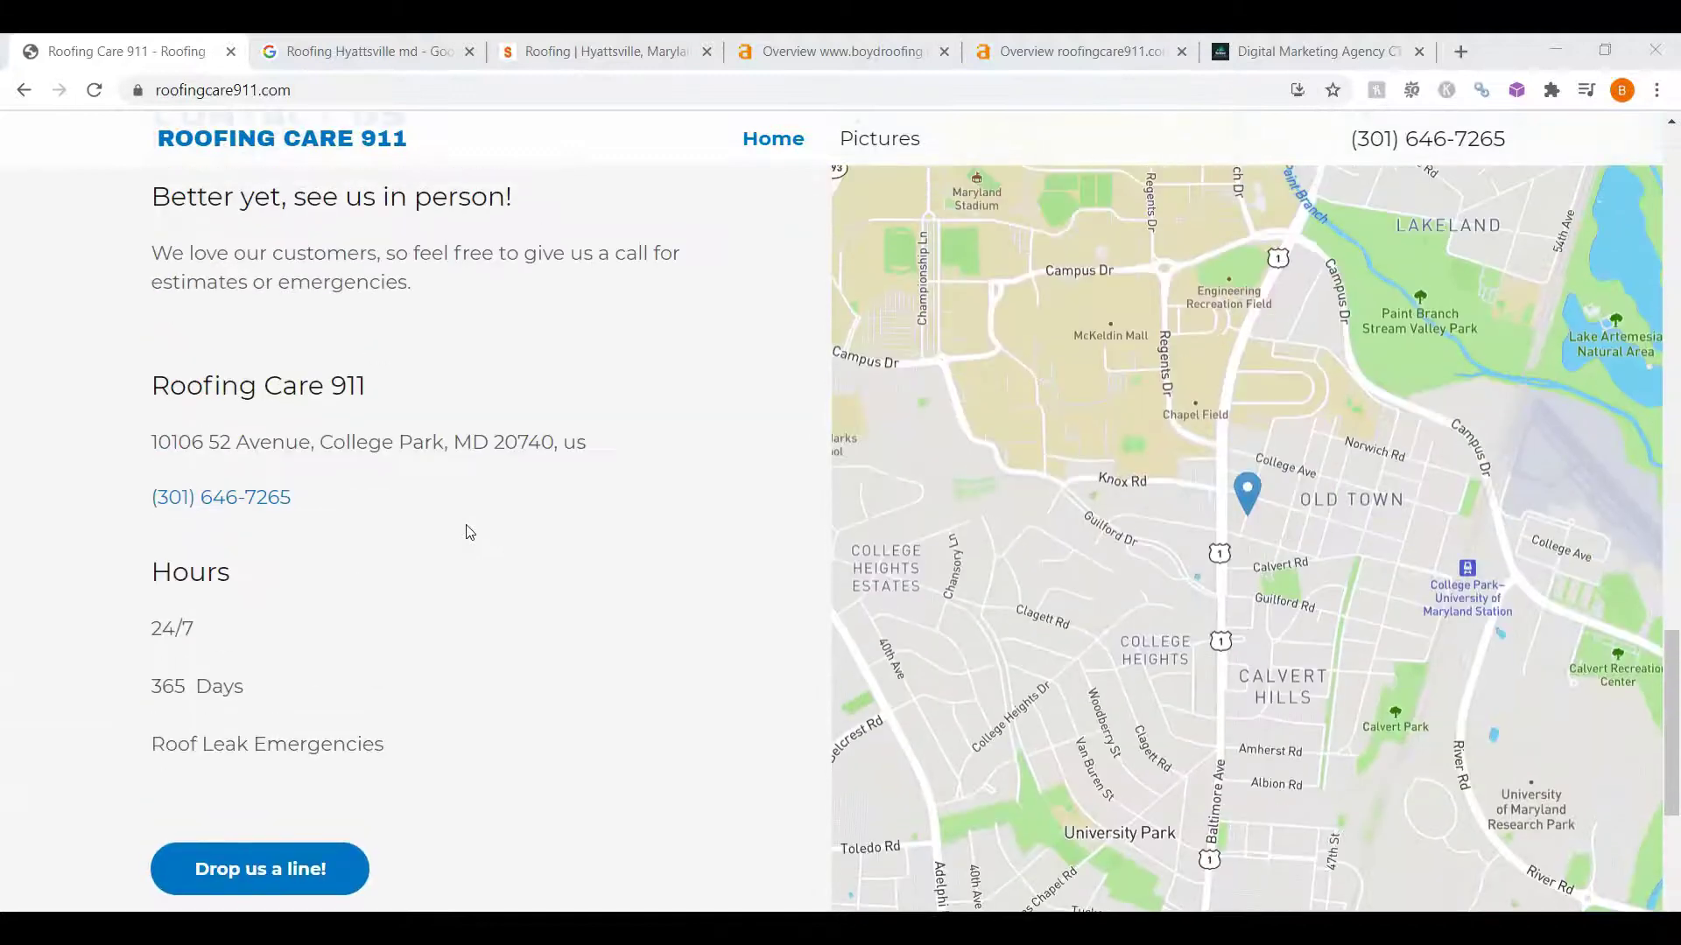
scroll(470, 532, "up", 1)
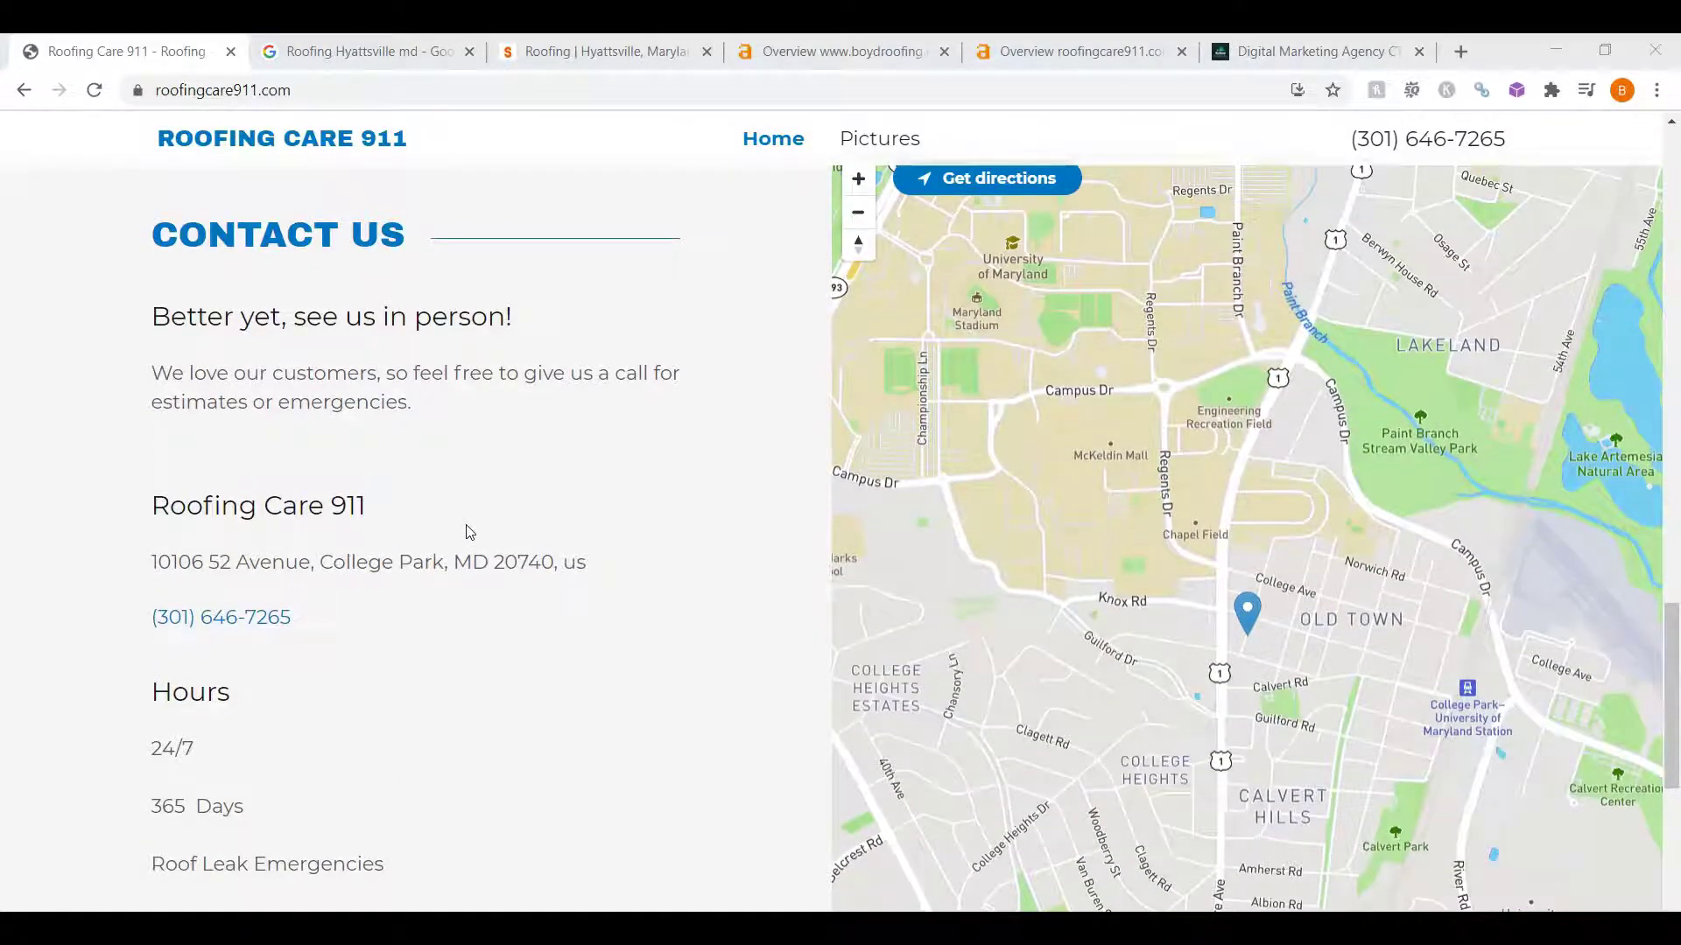
scroll(470, 532, "up", 2)
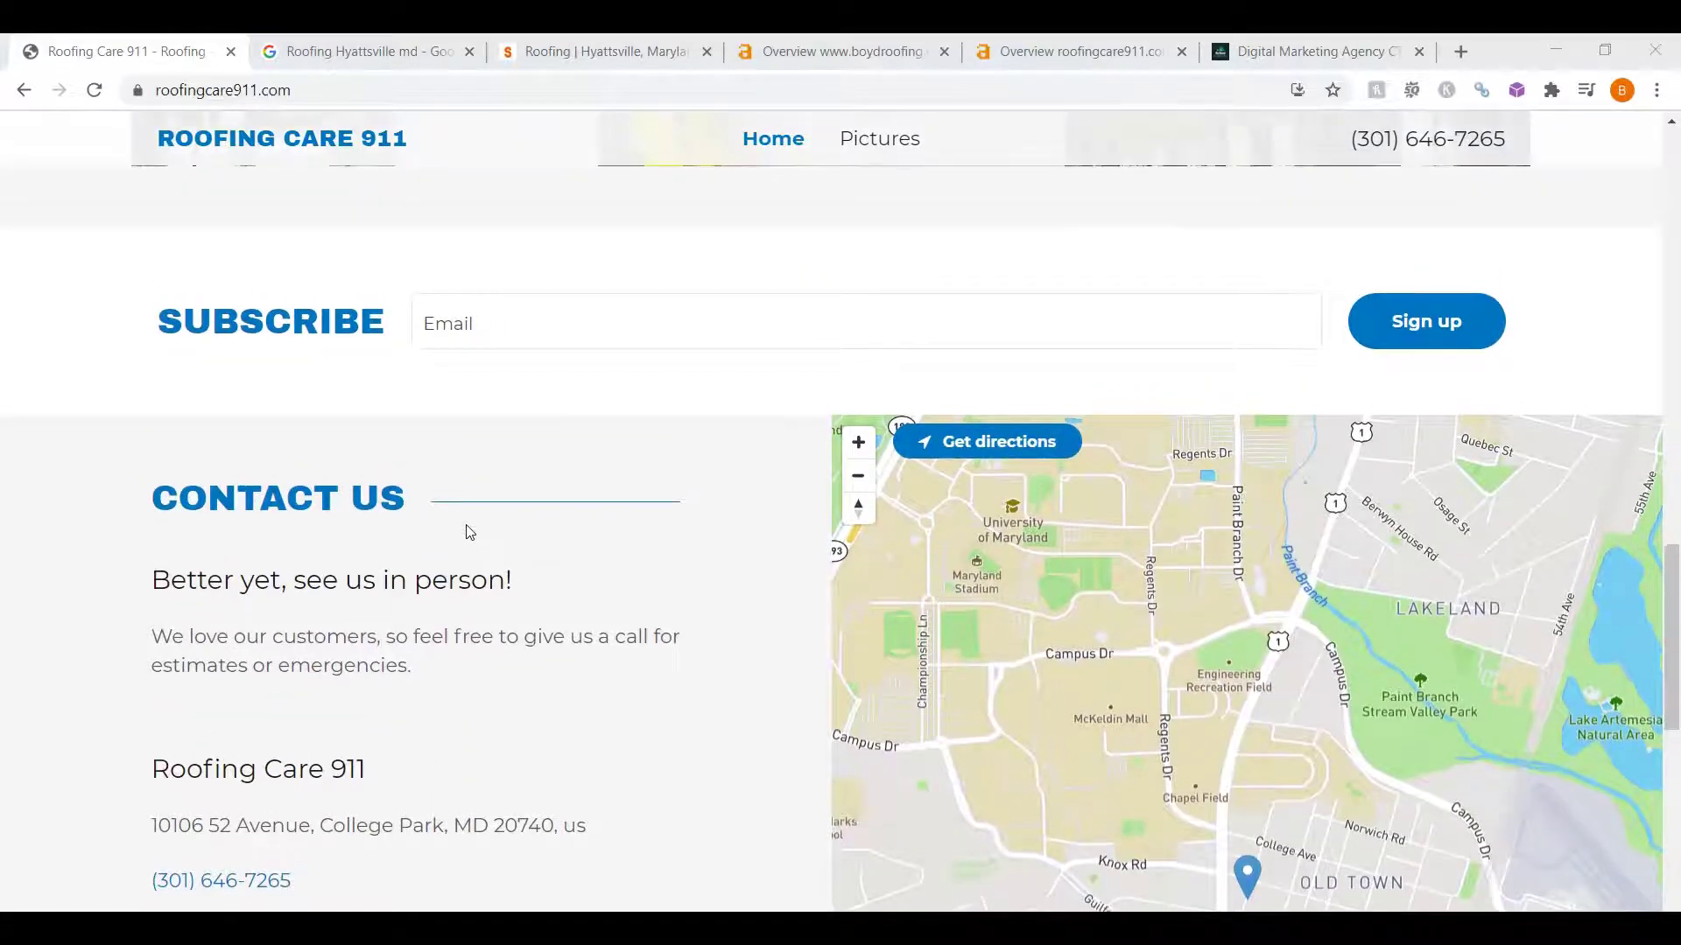
scroll(470, 533, "up", 1)
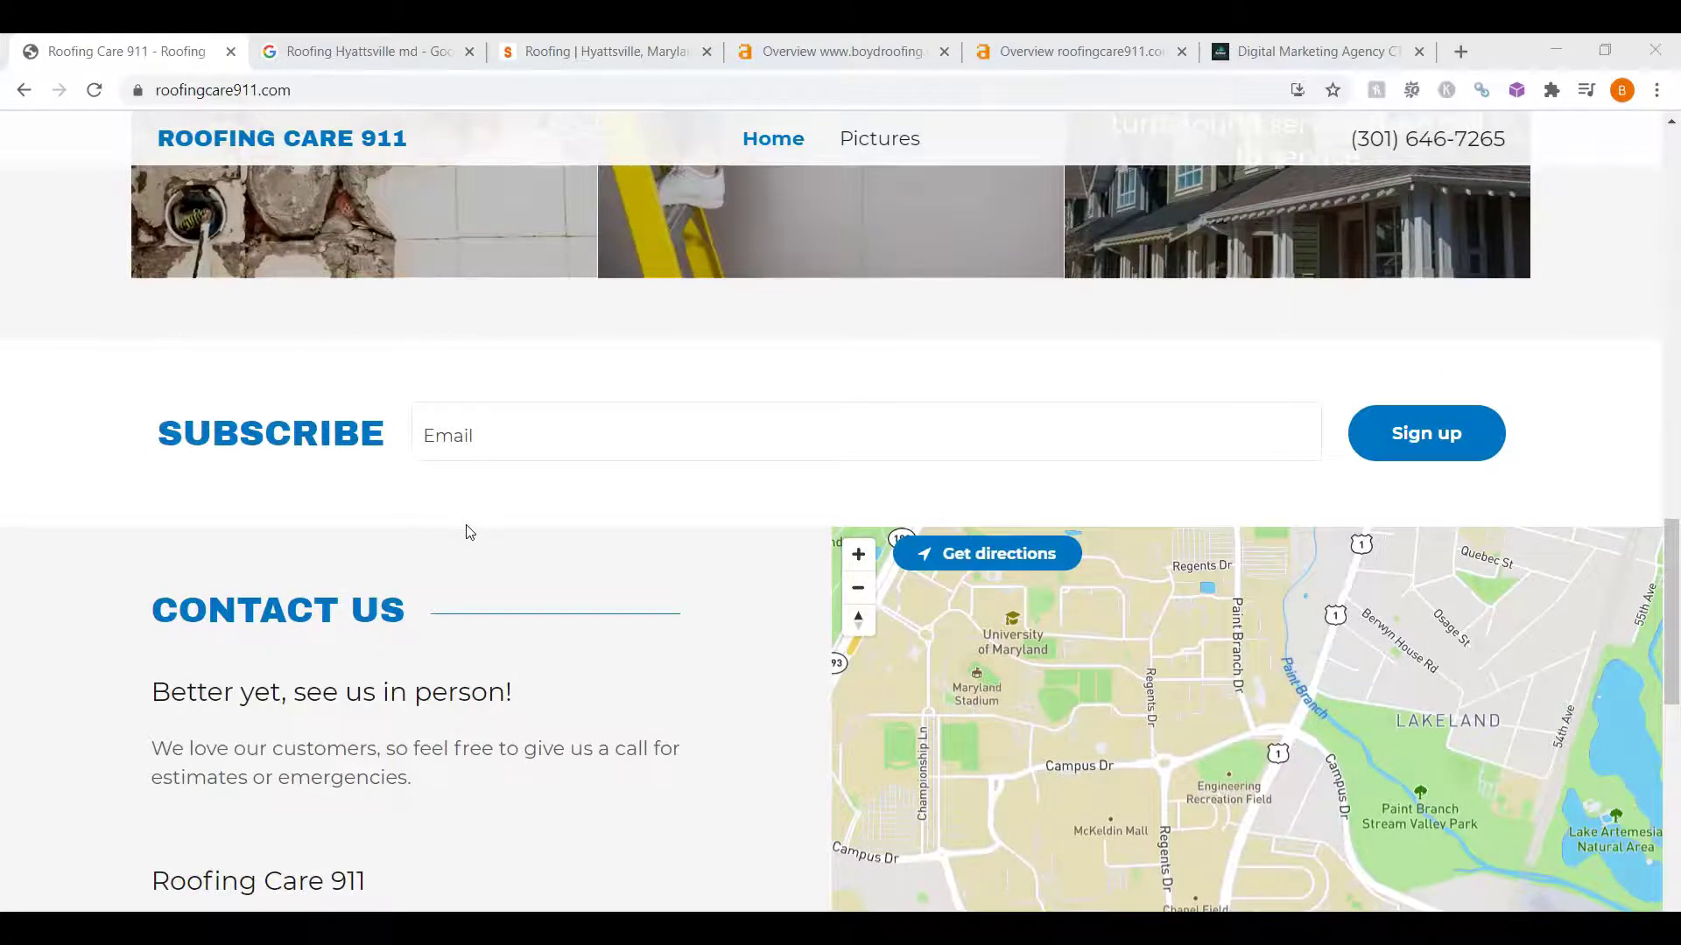
scroll(470, 532, "up", 3)
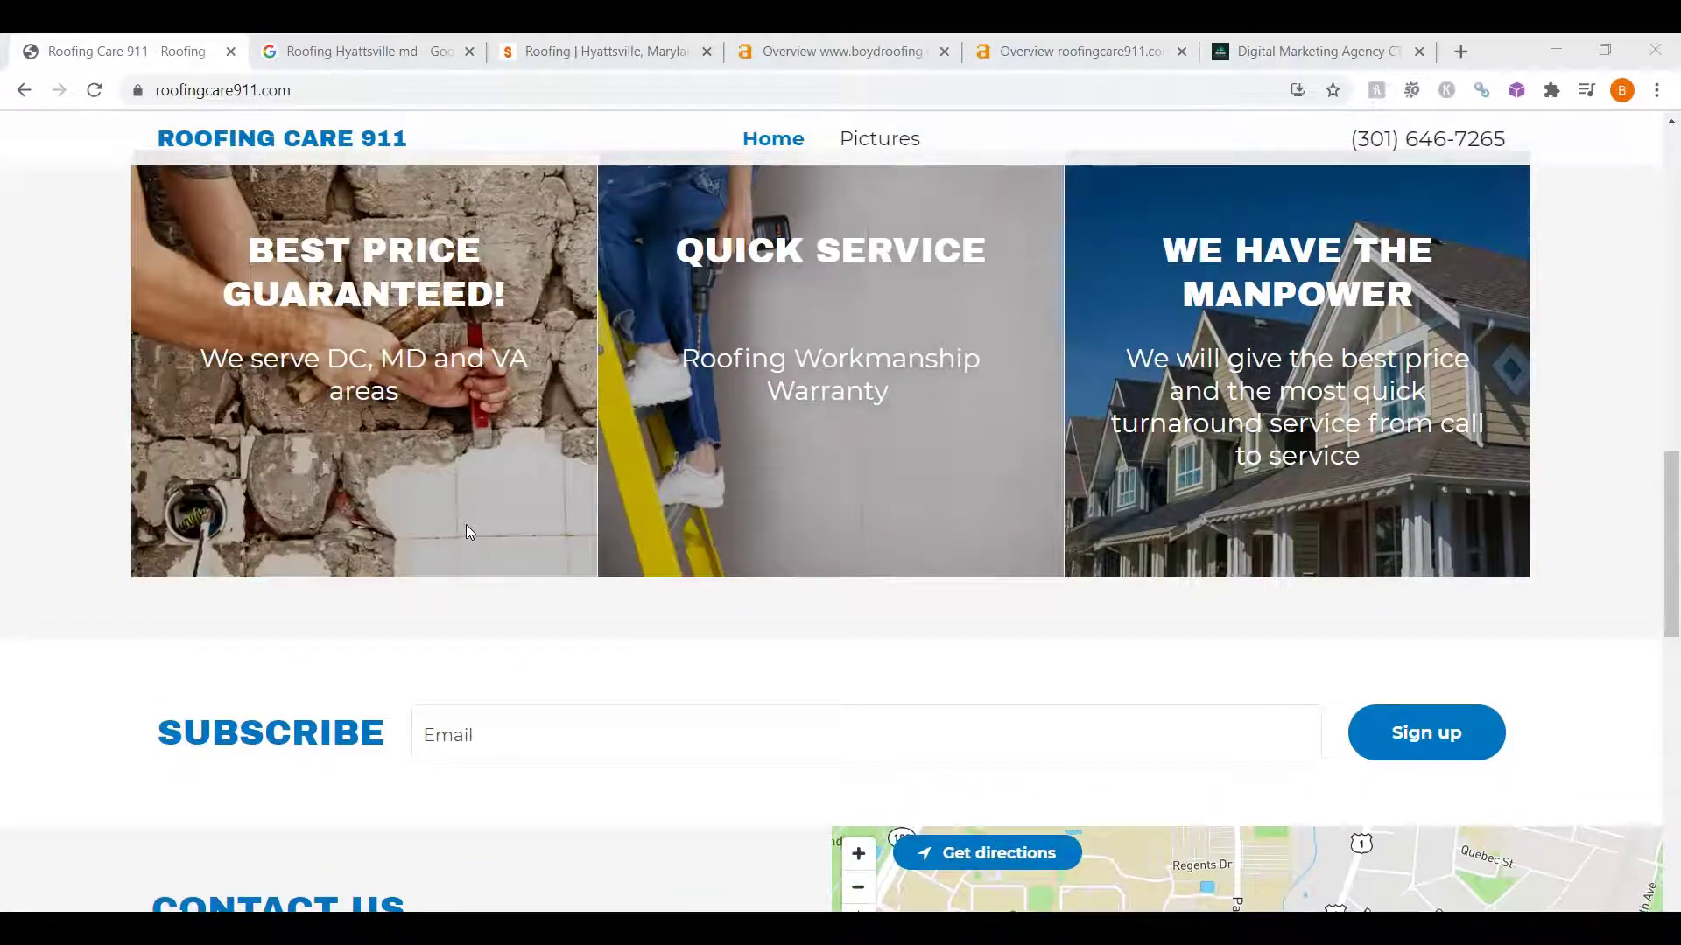
scroll(466, 530, "up", 2)
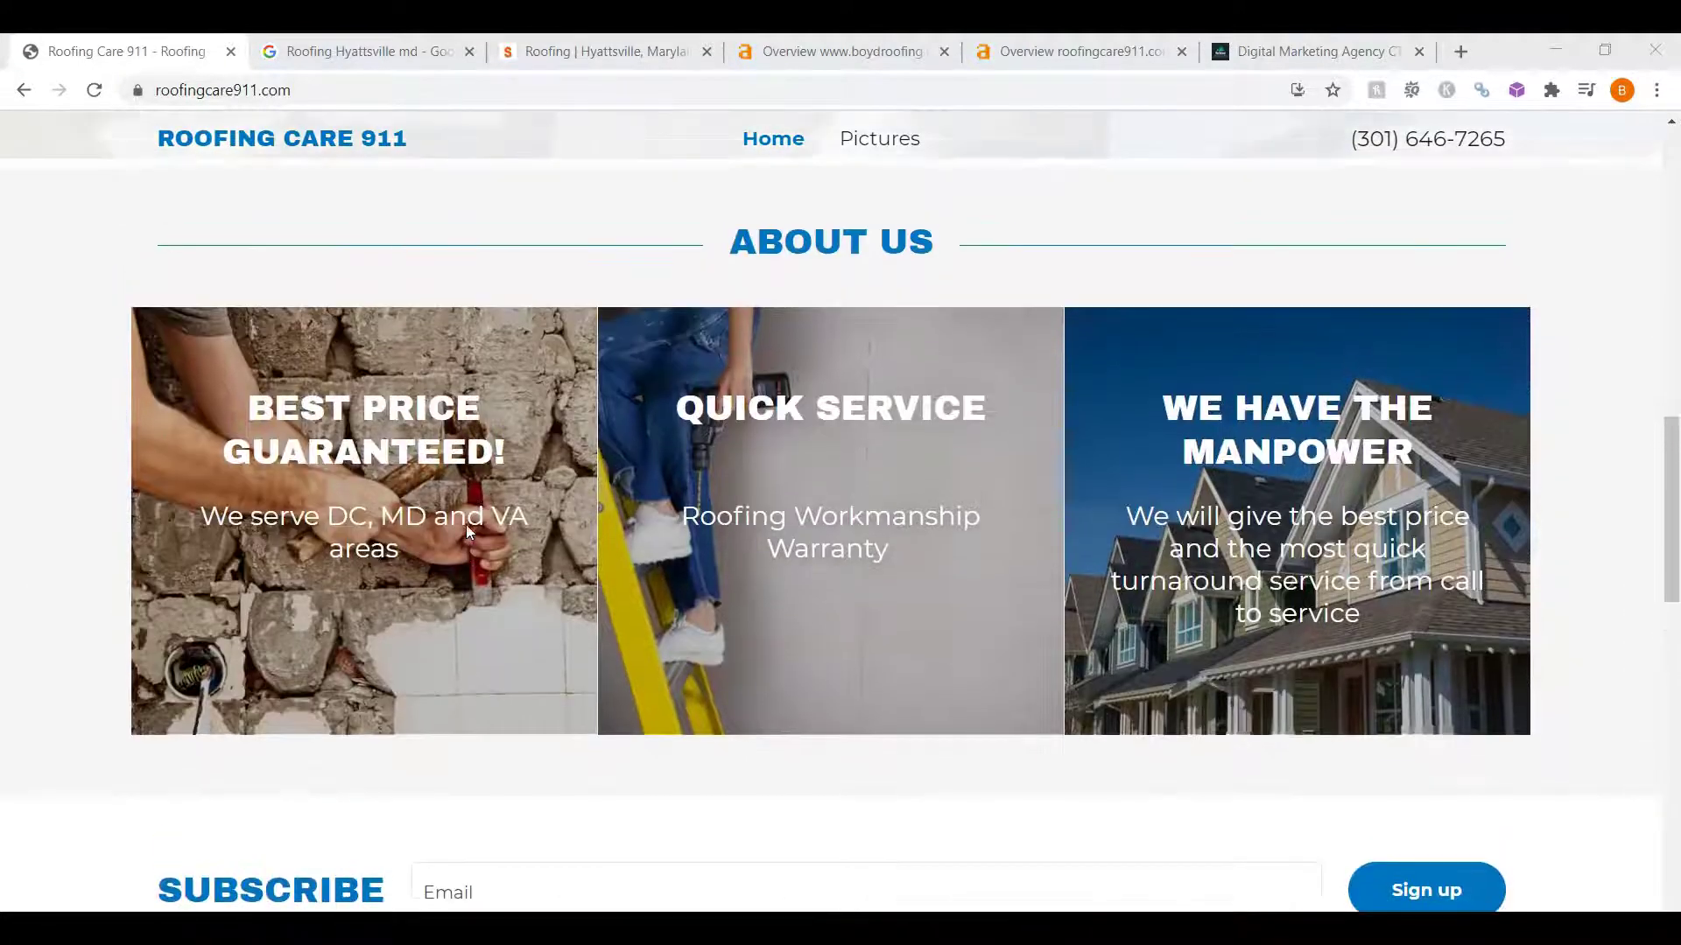
scroll(467, 530, "up", 8)
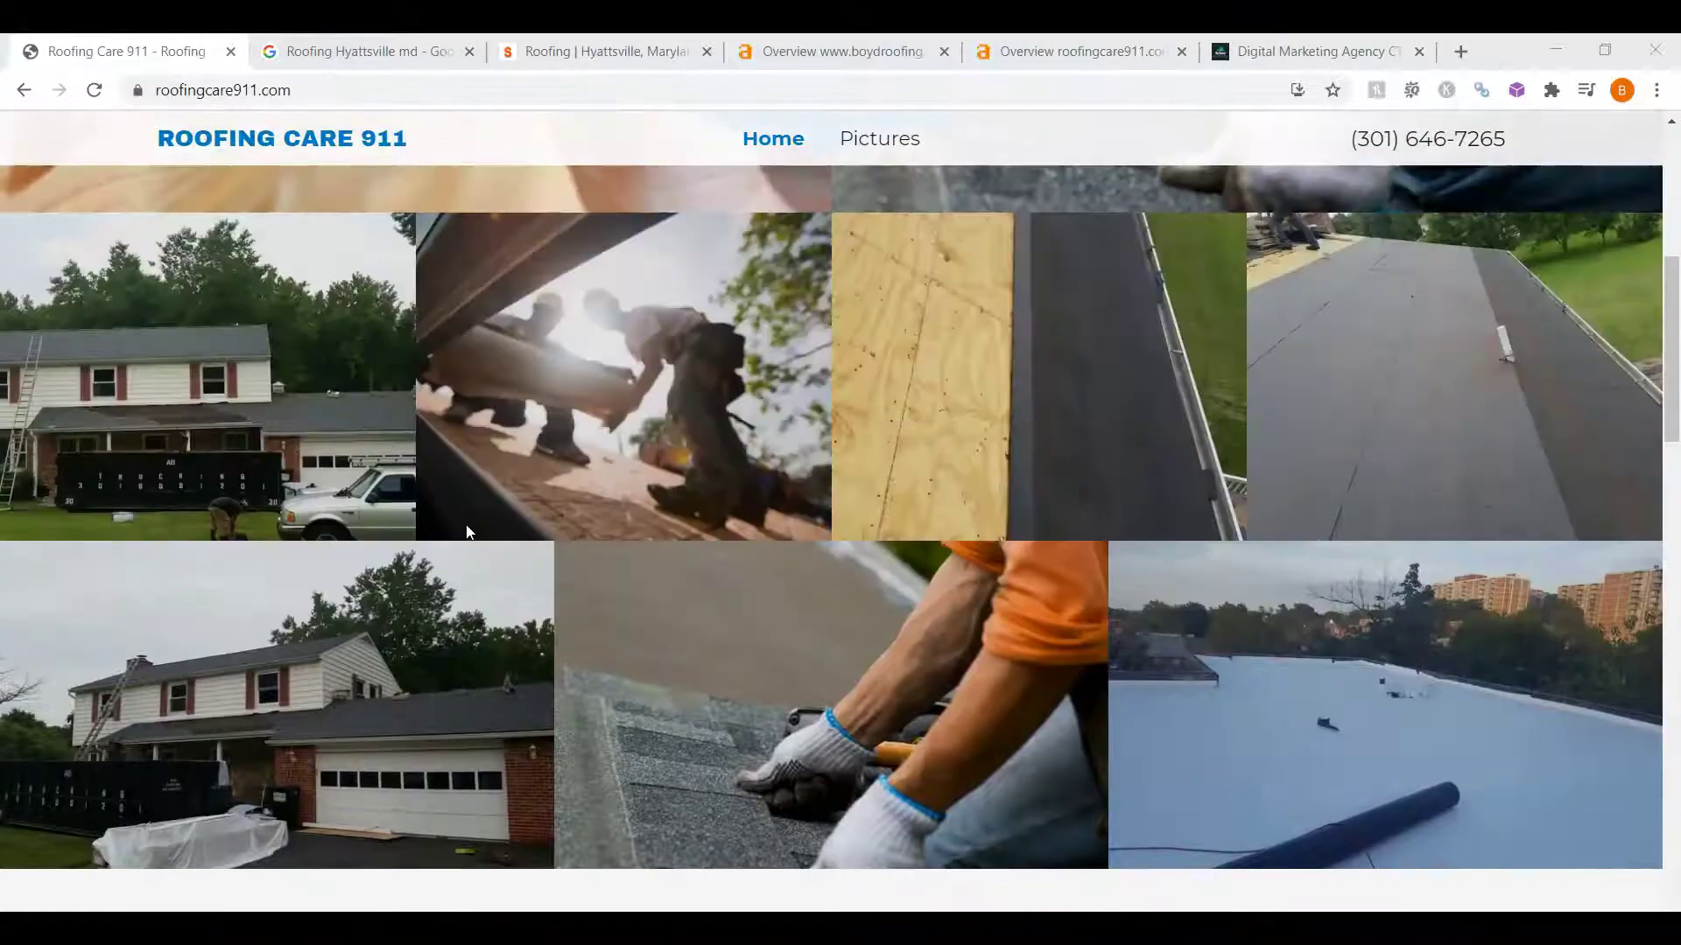
scroll(466, 530, "up", 5)
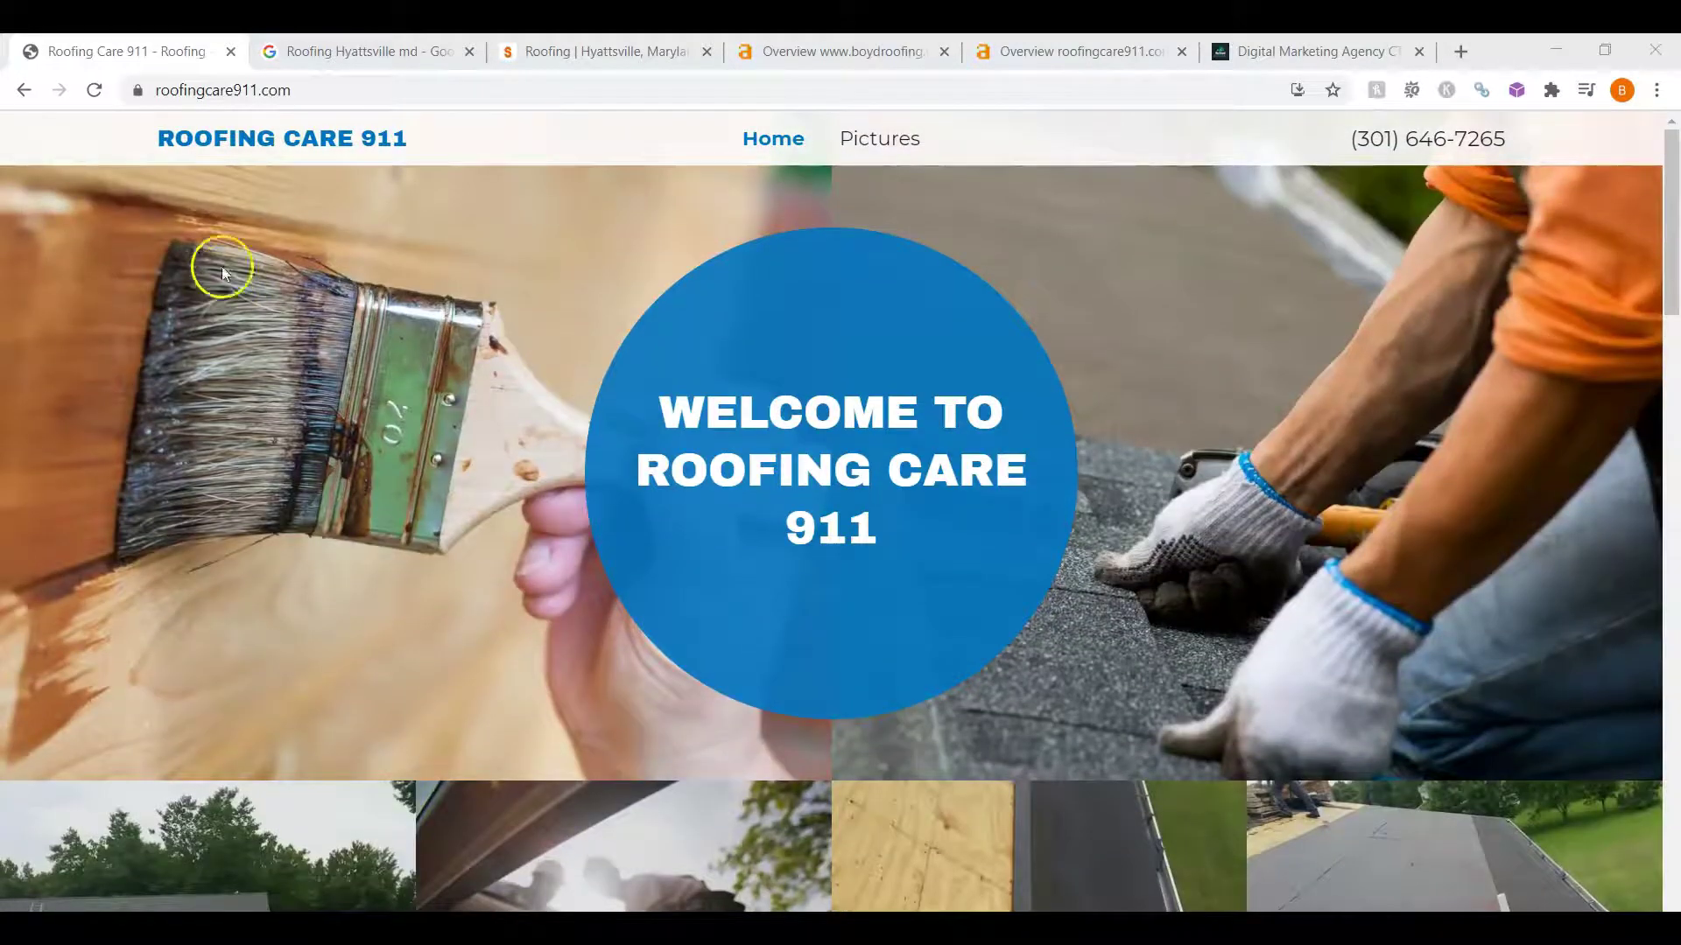
- On the 'Roofing Hyattsville md' results, scroll past Yelp, Angie's List and HomeAdvisor to the boydroofing.net listing
left_click(368, 50)
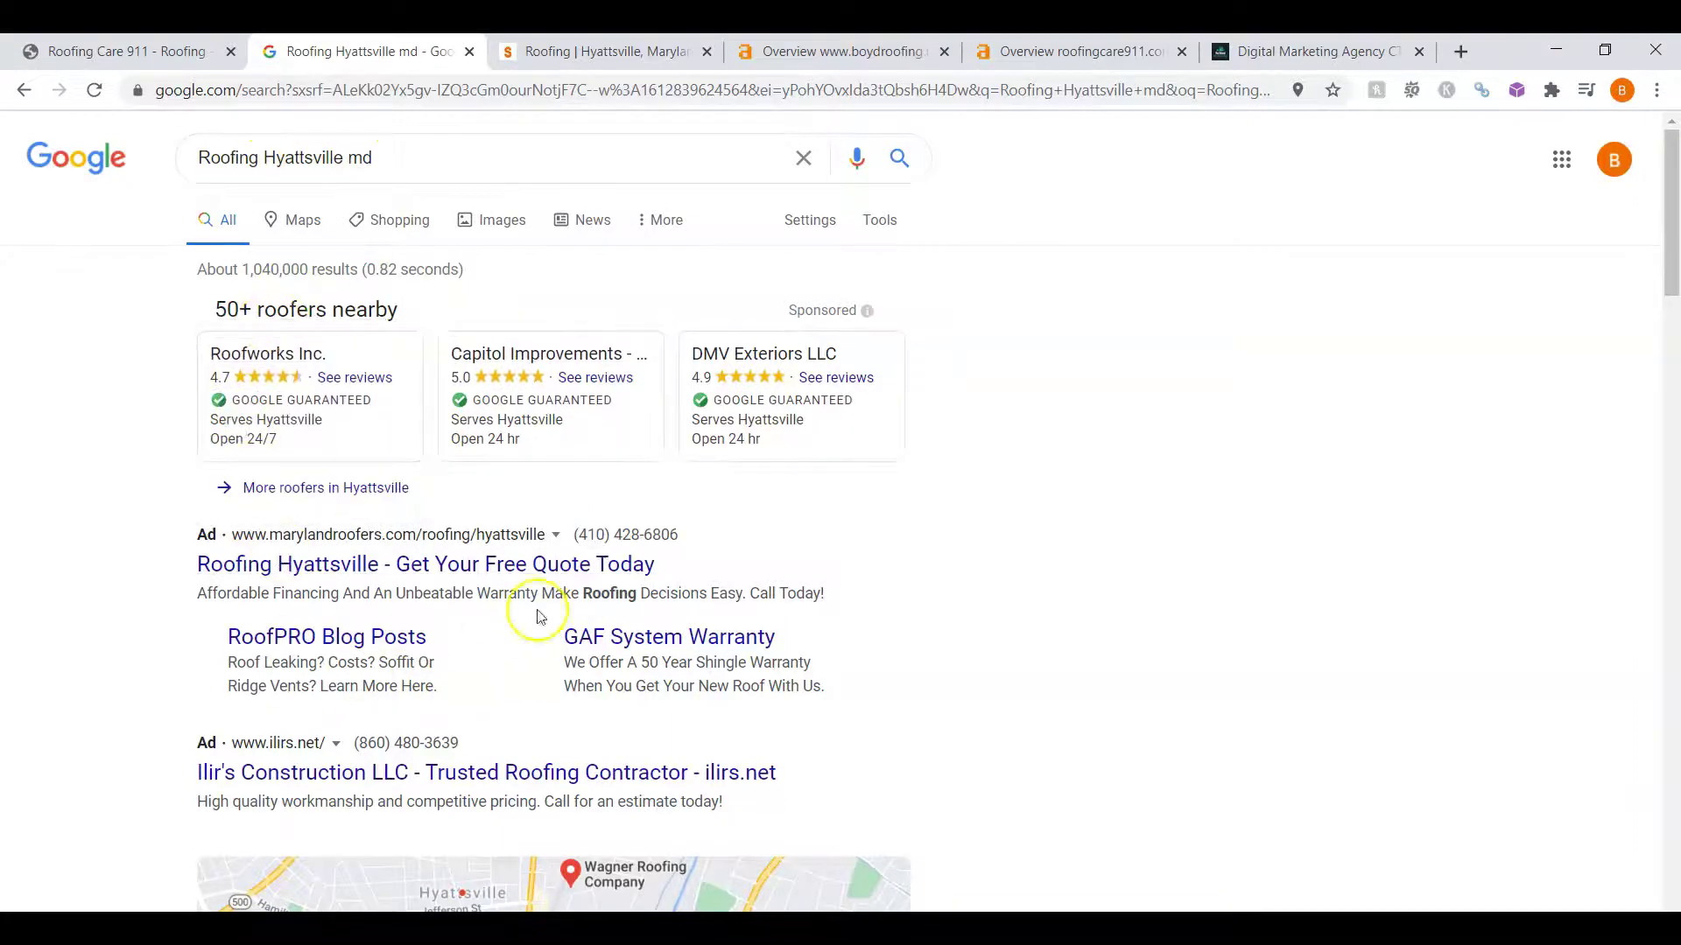
scroll(378, 656, "down", 1)
scroll(378, 656, "down", 8)
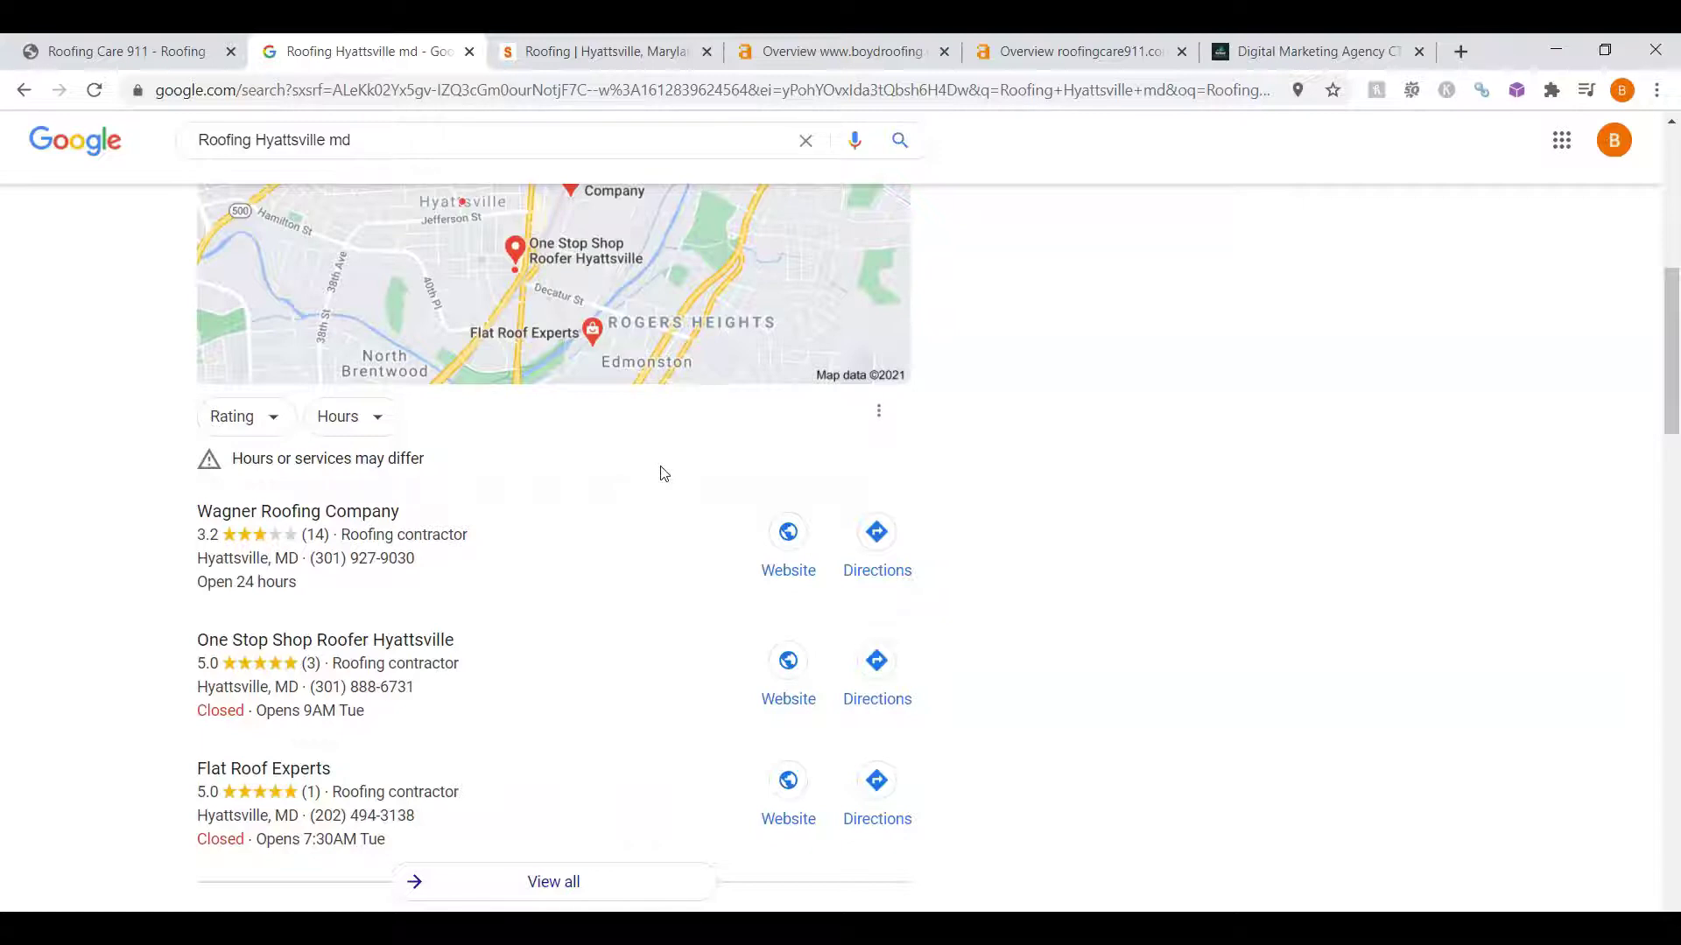
scroll(663, 473, "down", 5)
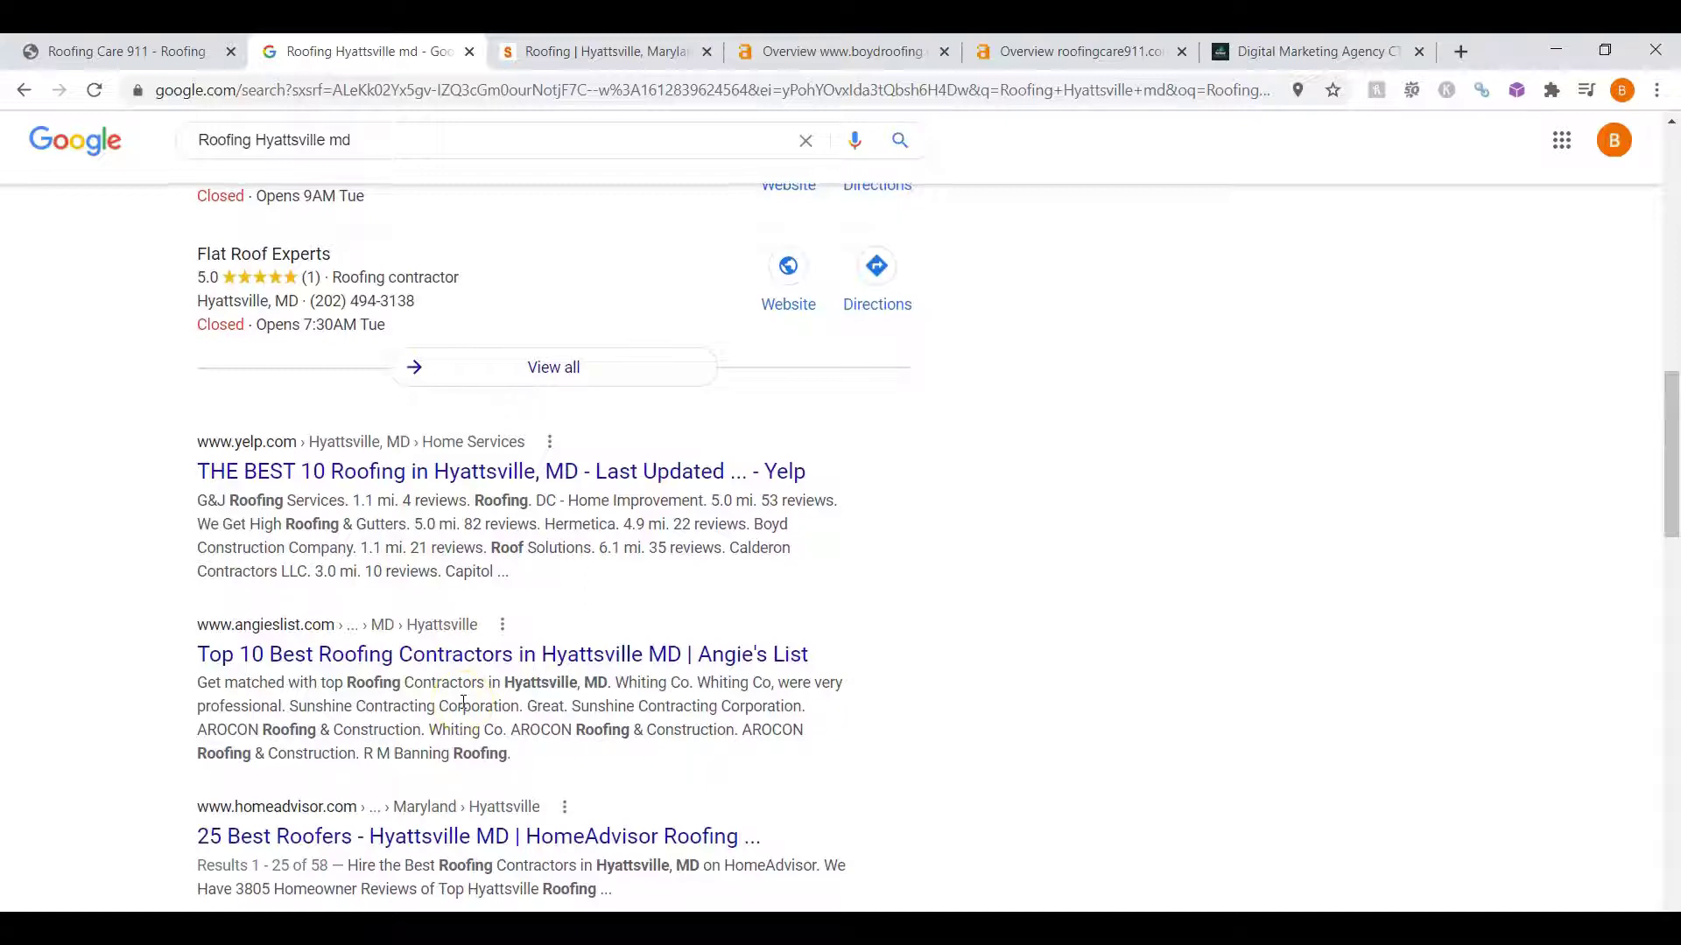
scroll(463, 704, "down", 1)
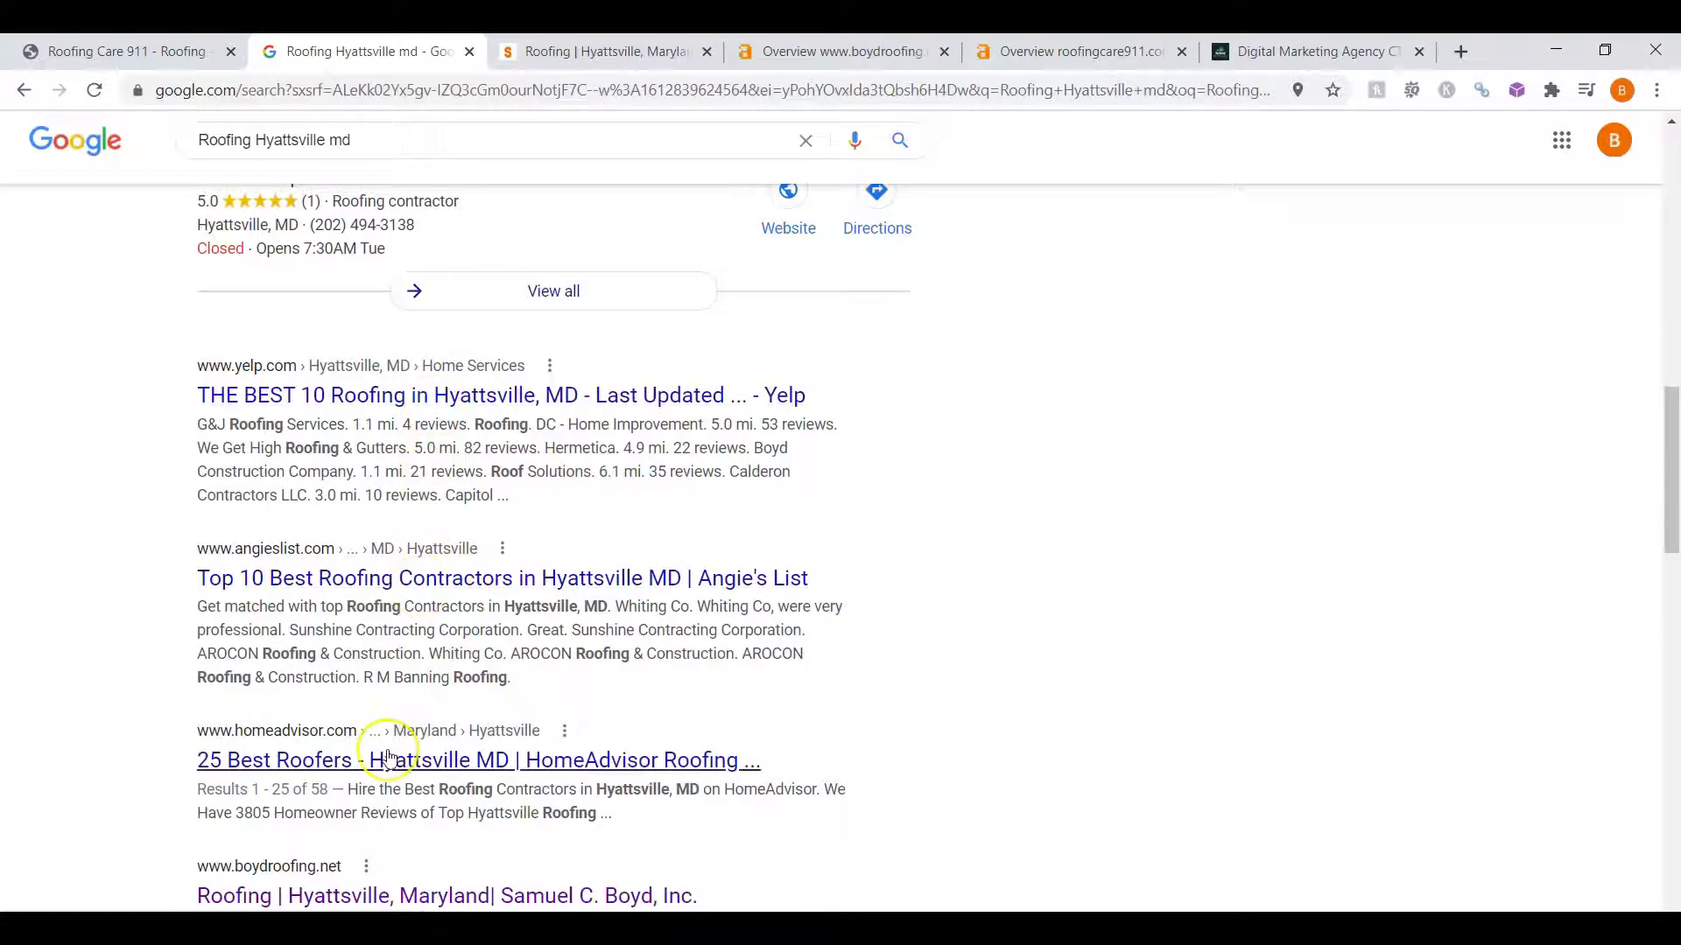
scroll(388, 753, "down", 2)
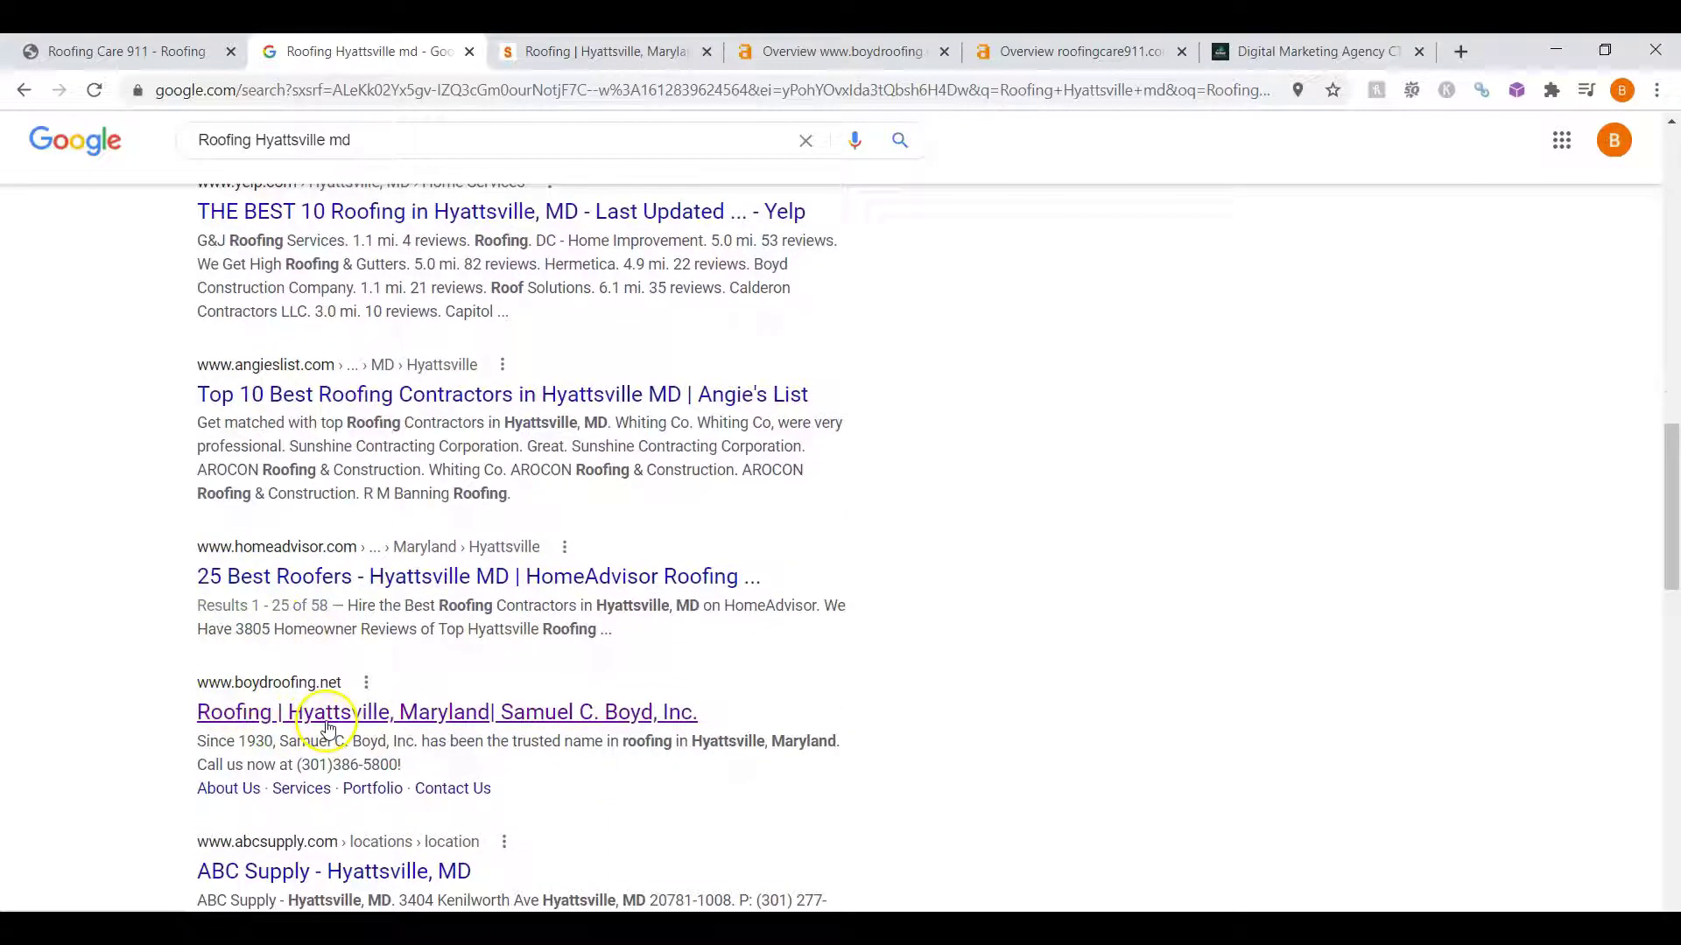
- Look over the Samuel C. Boyd, Inc. homepage down to its contact footer and back to the top
left_click(596, 51)
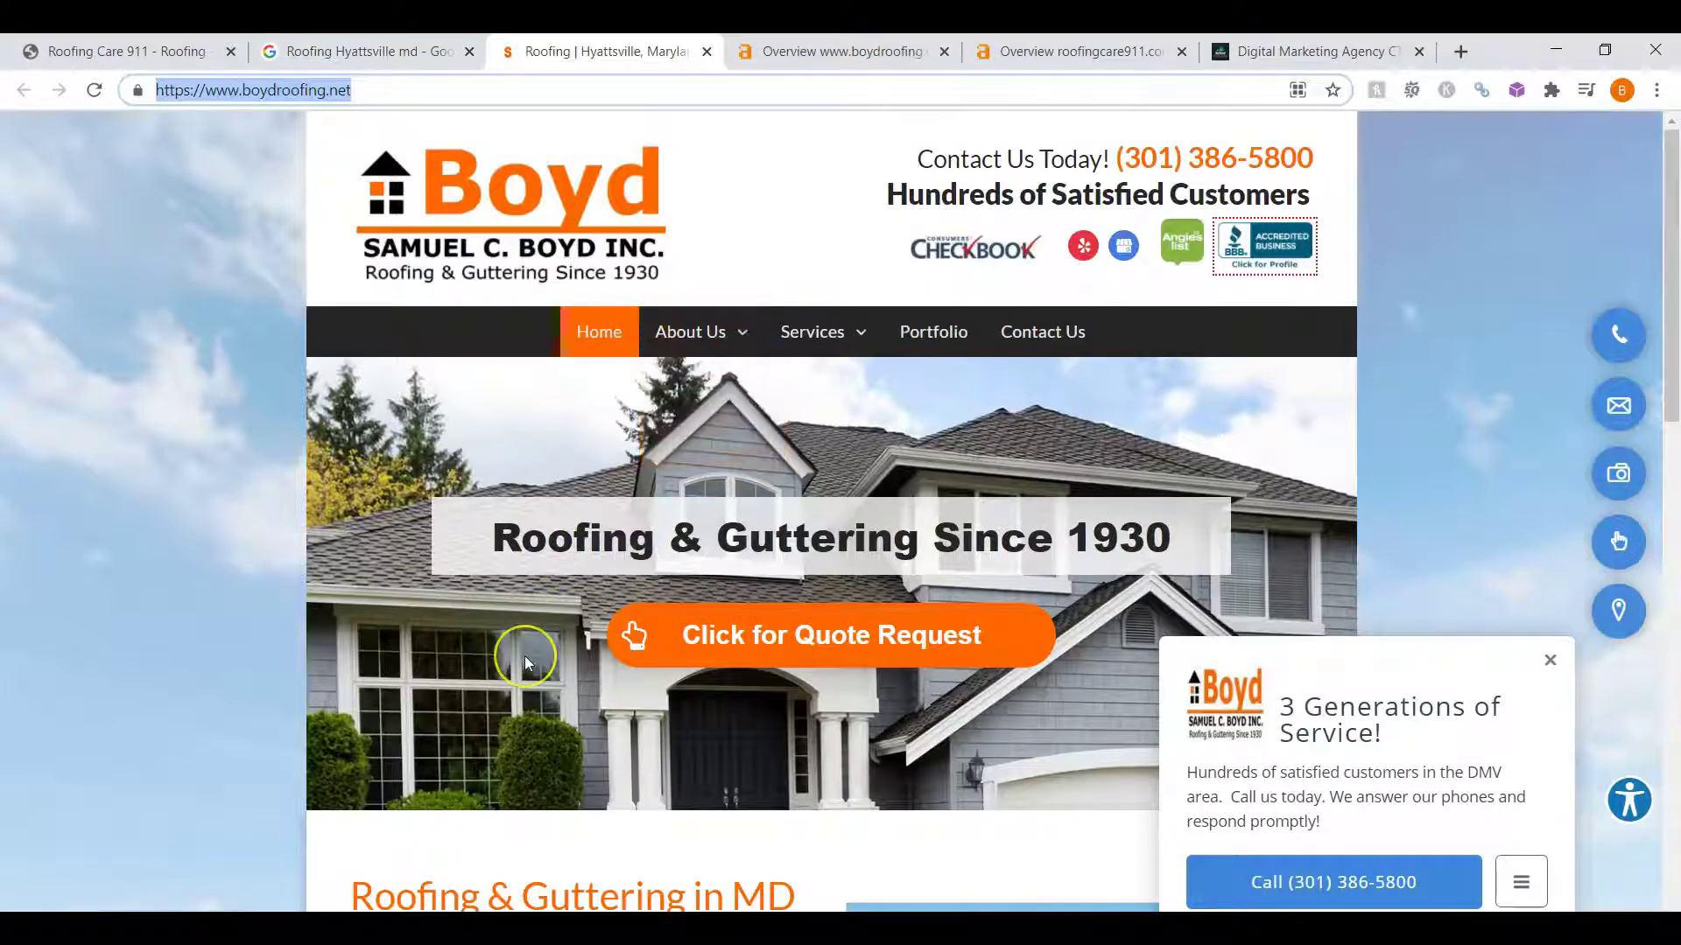
scroll(523, 655, "down", 4)
scroll(525, 663, "down", 10)
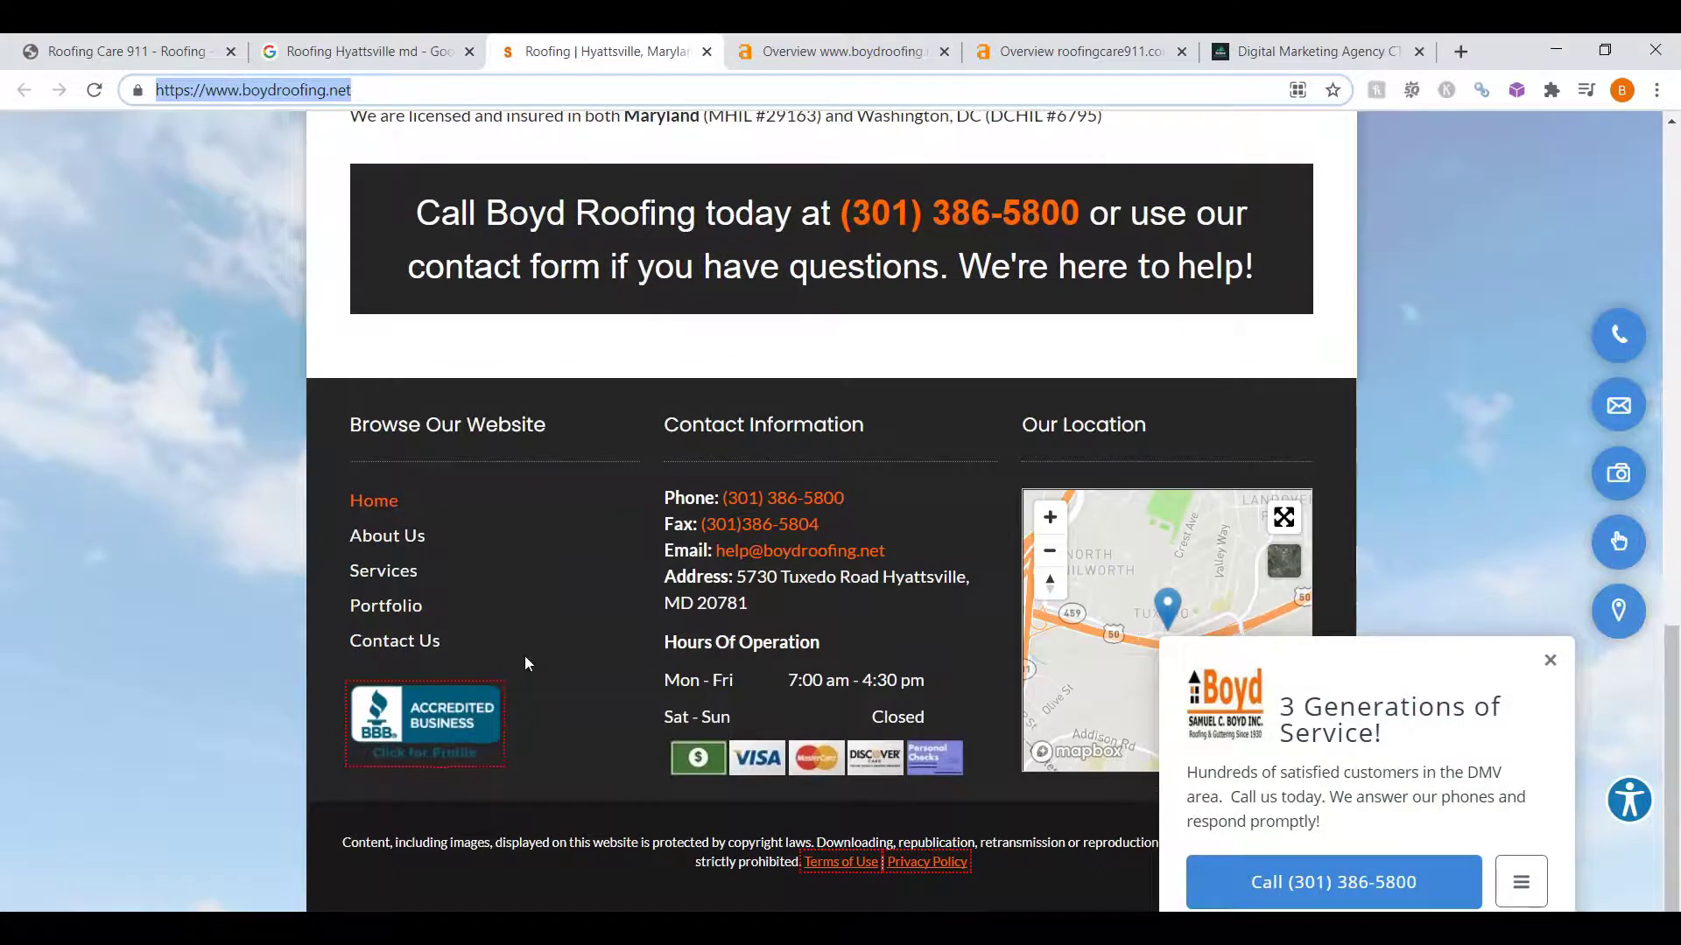
scroll(525, 662, "up", 7)
scroll(526, 663, "up", 9)
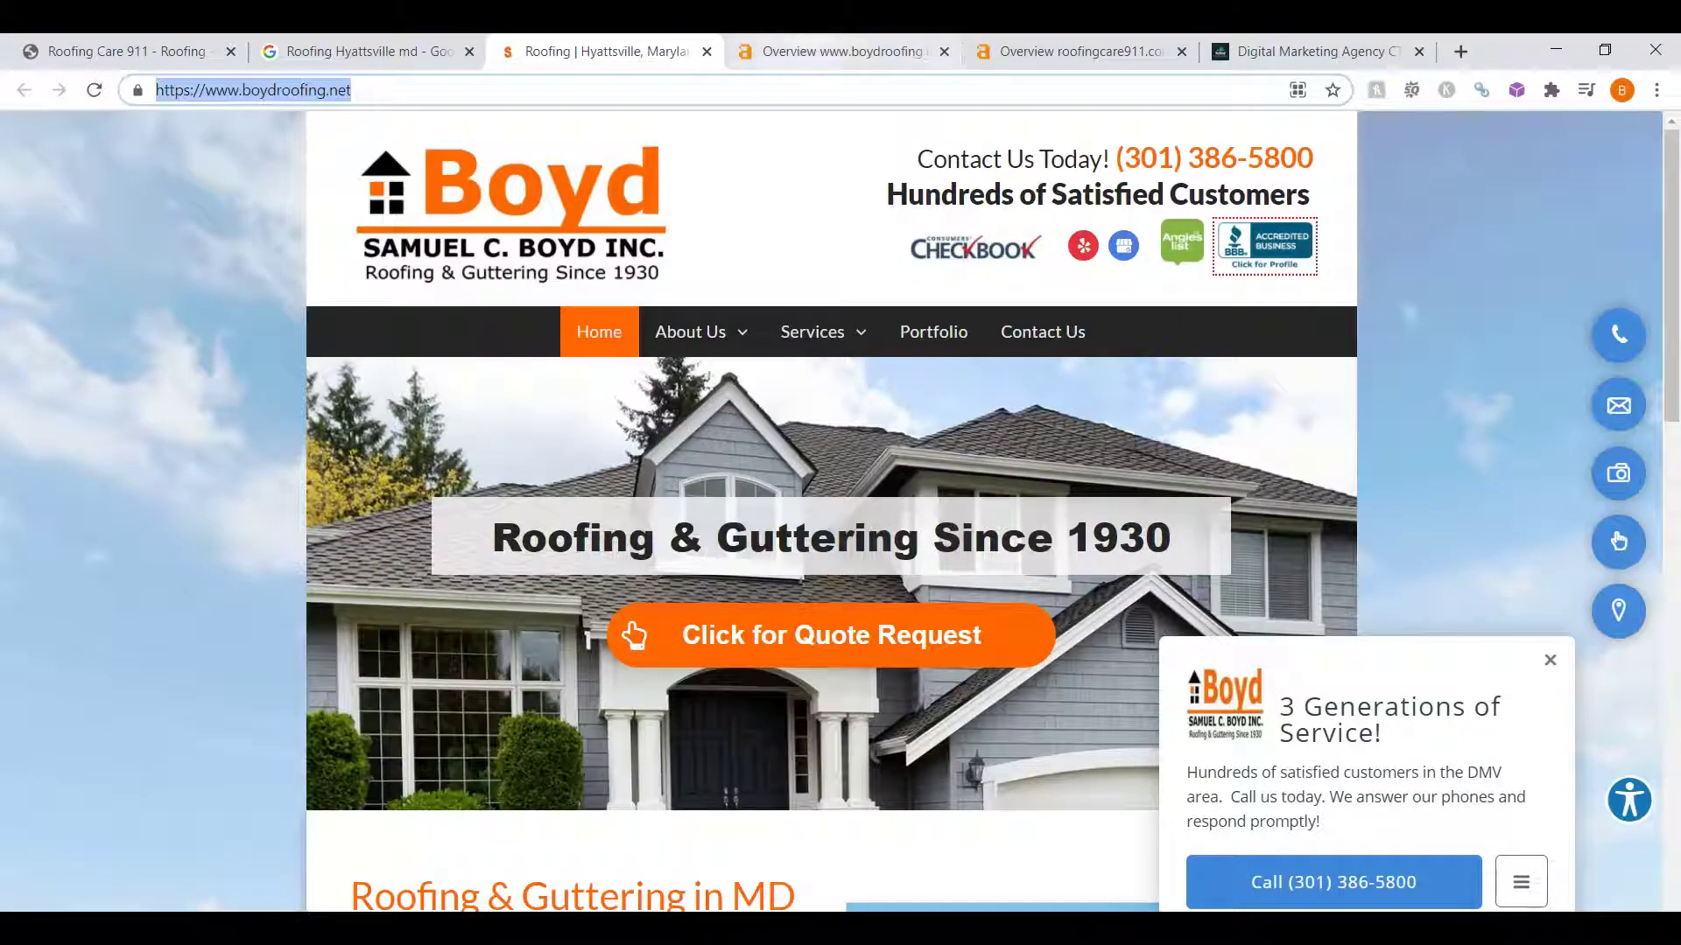
- Review boydroofing.net's Ahrefs Site Explorer overview showing its Ahrefs Rank, 281 backlinks and 104 organic keywords
key("ctrl+Tab")
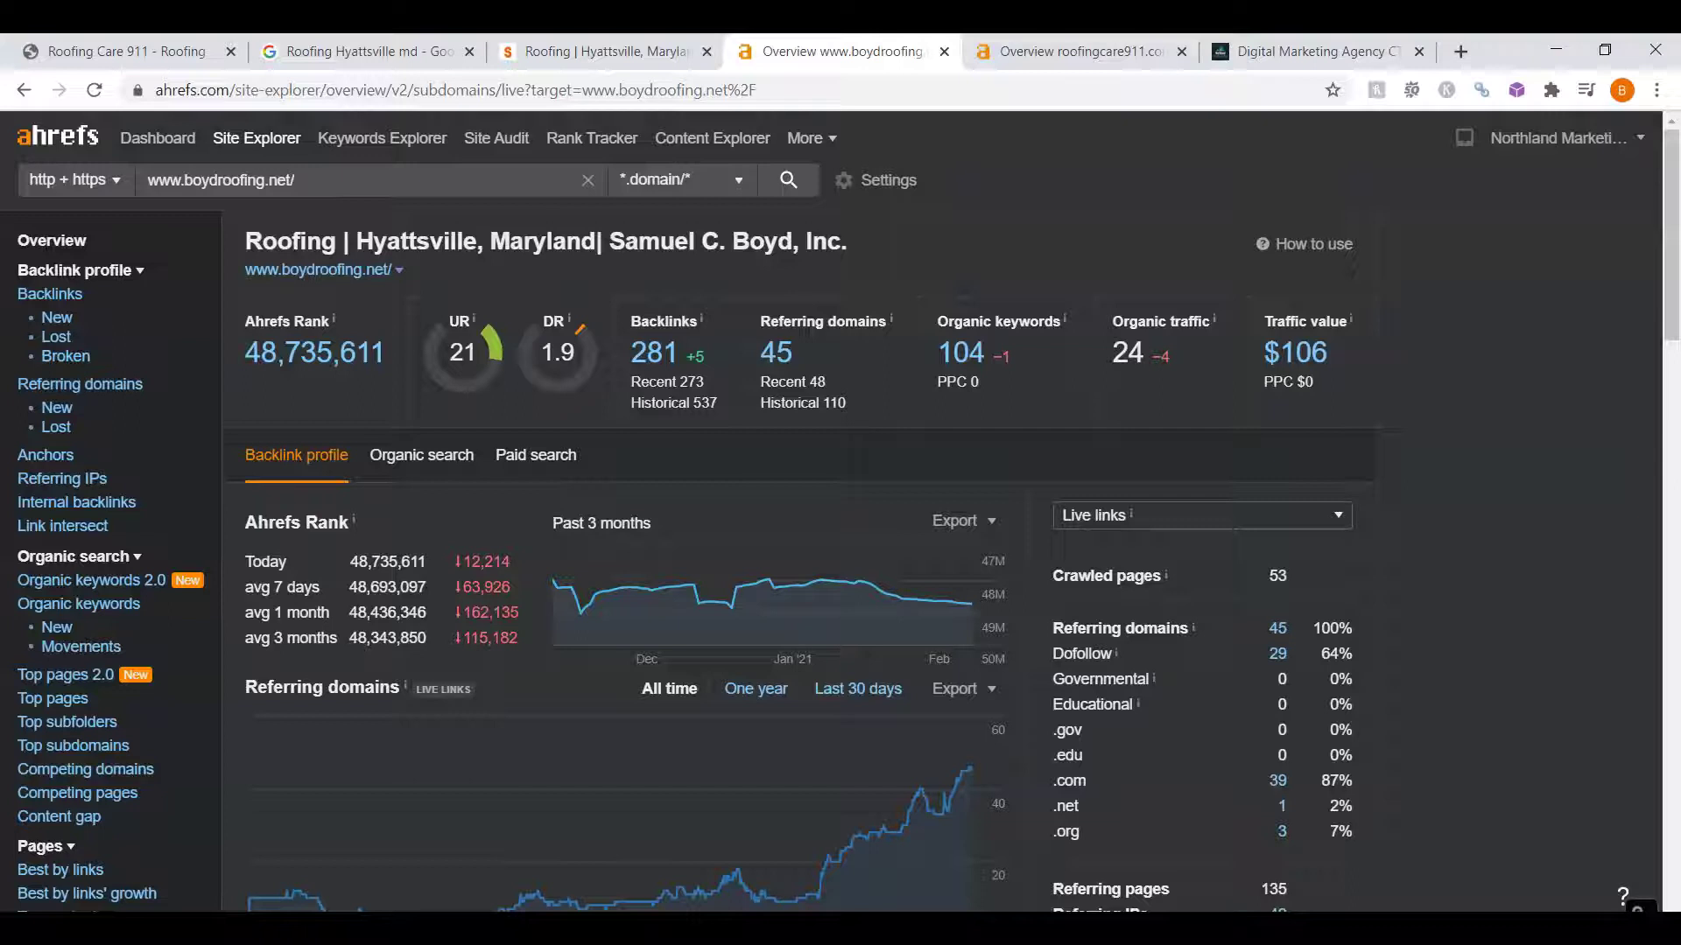
left_click(512, 400)
left_click(655, 362)
- Open boydroofing.net's organic keywords report and scroll page 1 down to 'gutter repair washington dc' and the pagination
left_click(960, 351)
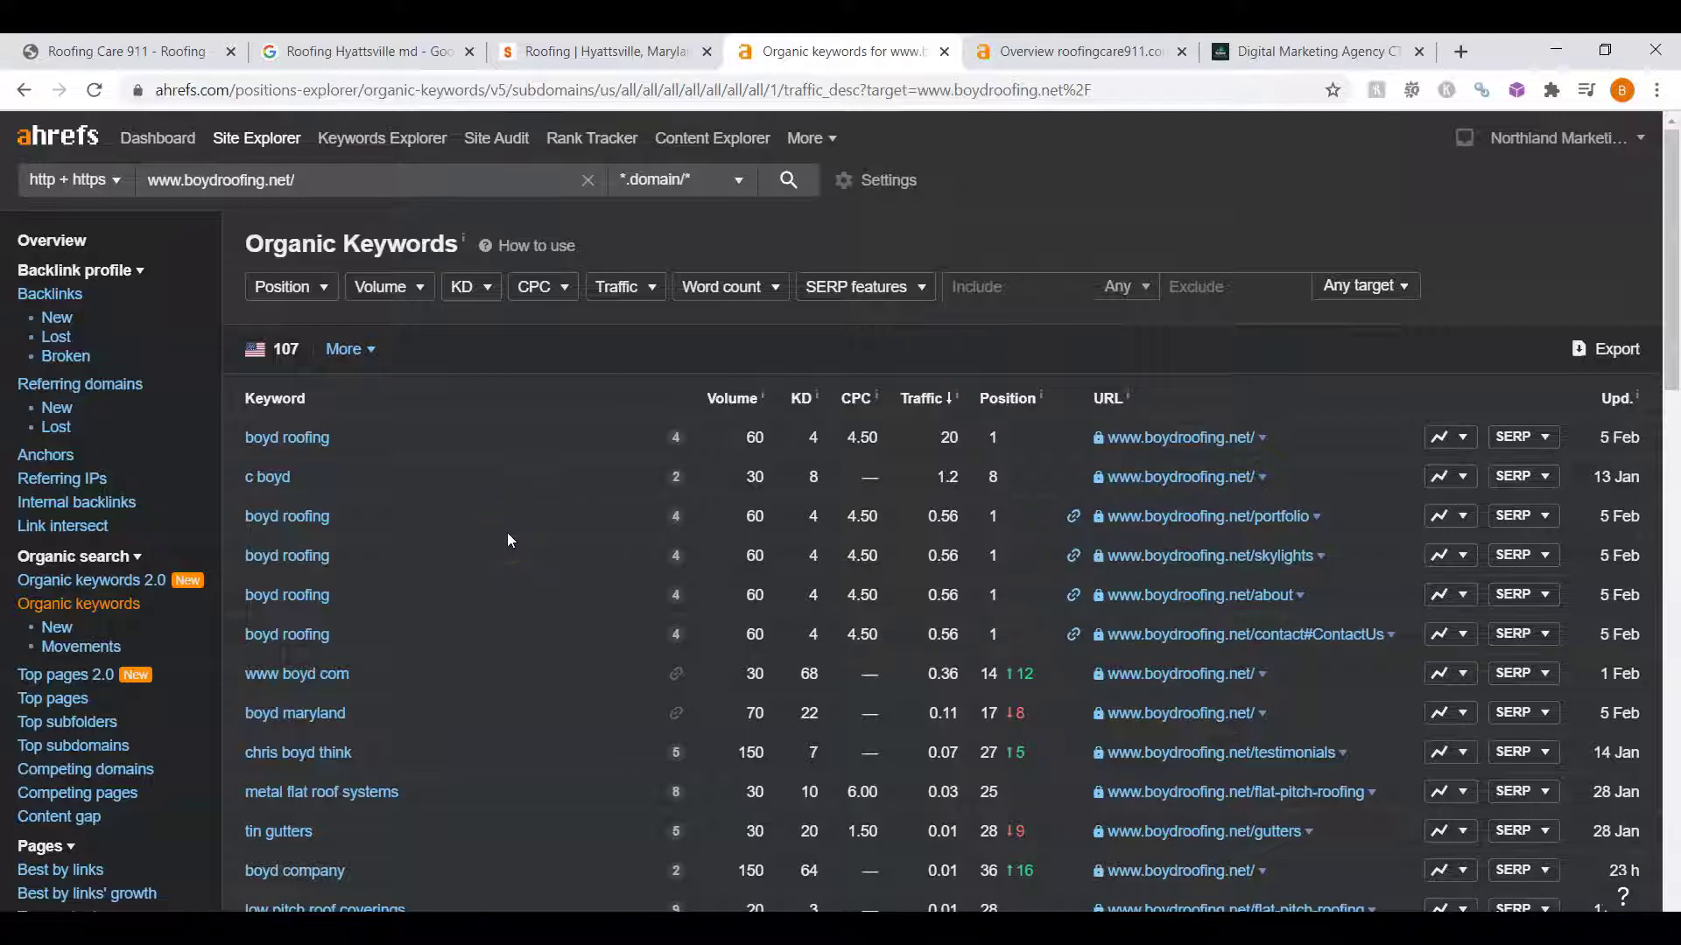
scroll(508, 538, "down", 2)
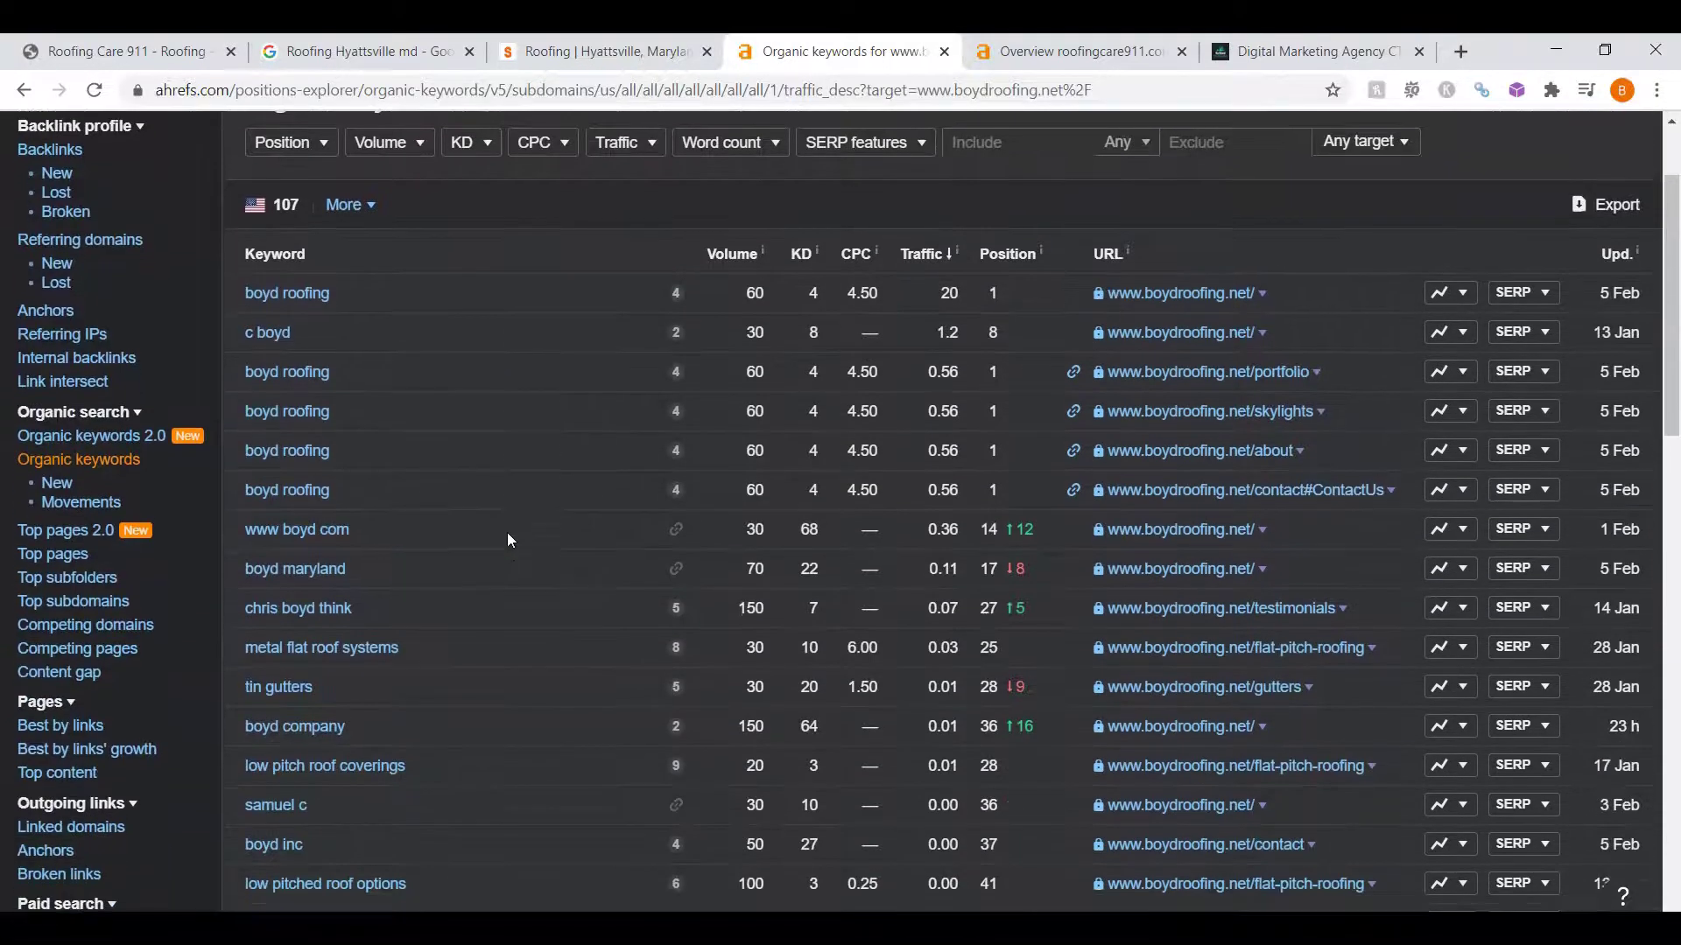
scroll(510, 541, "down", 1)
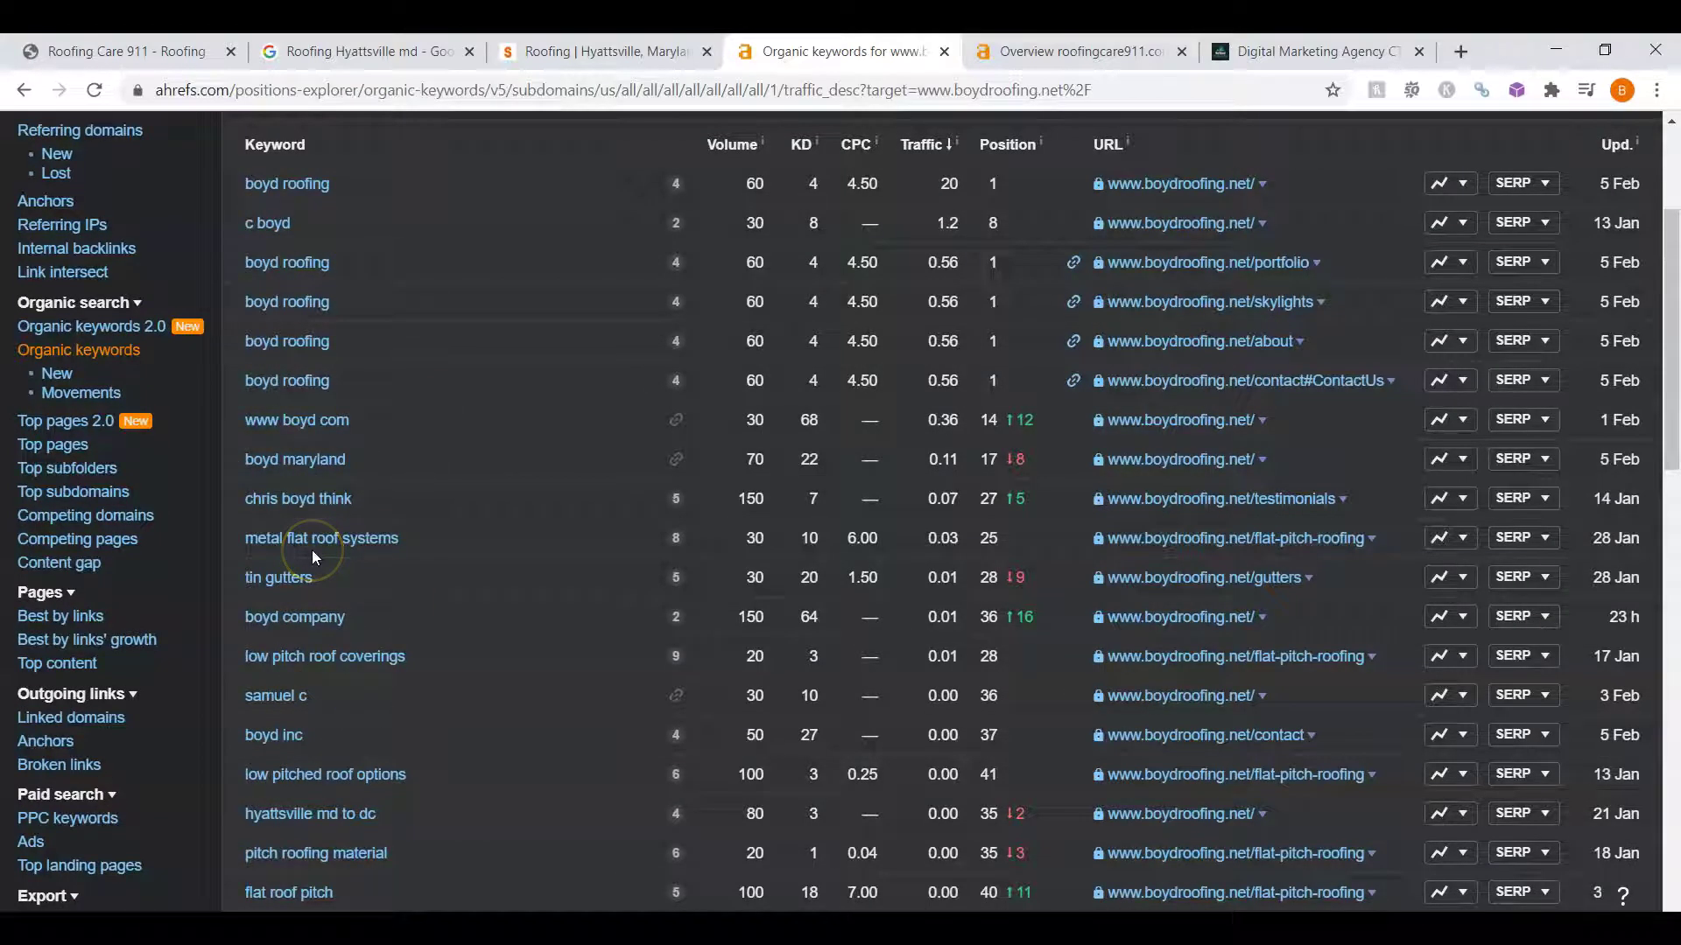
scroll(311, 550, "down", 1)
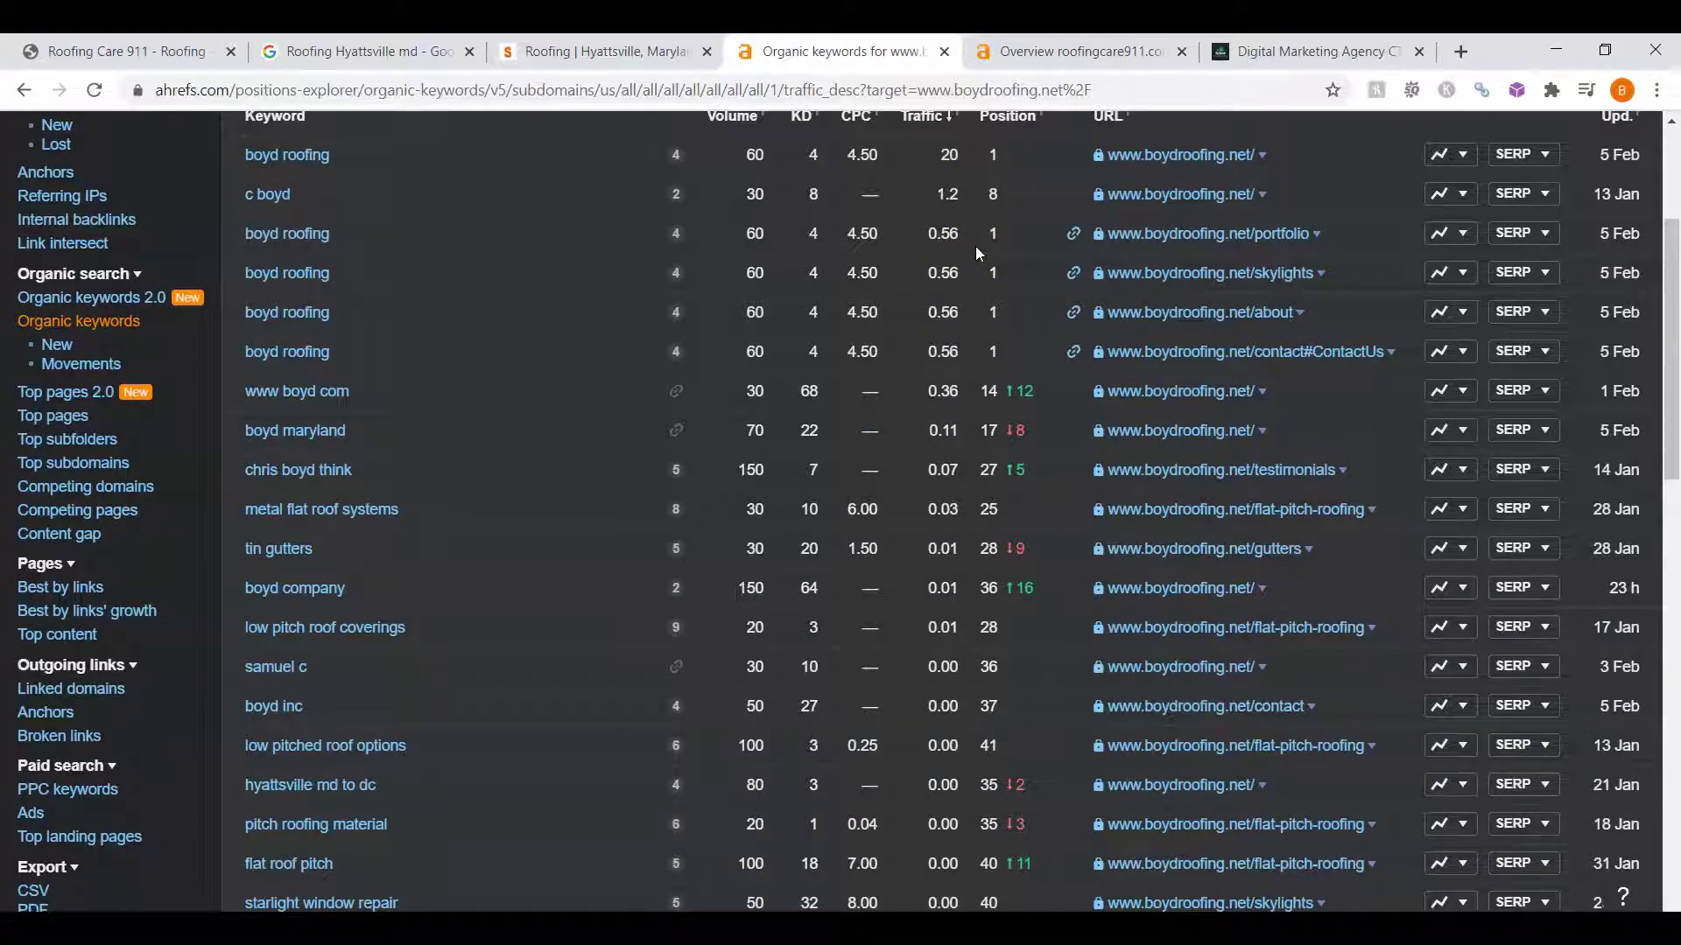
scroll(375, 786, "down", 2)
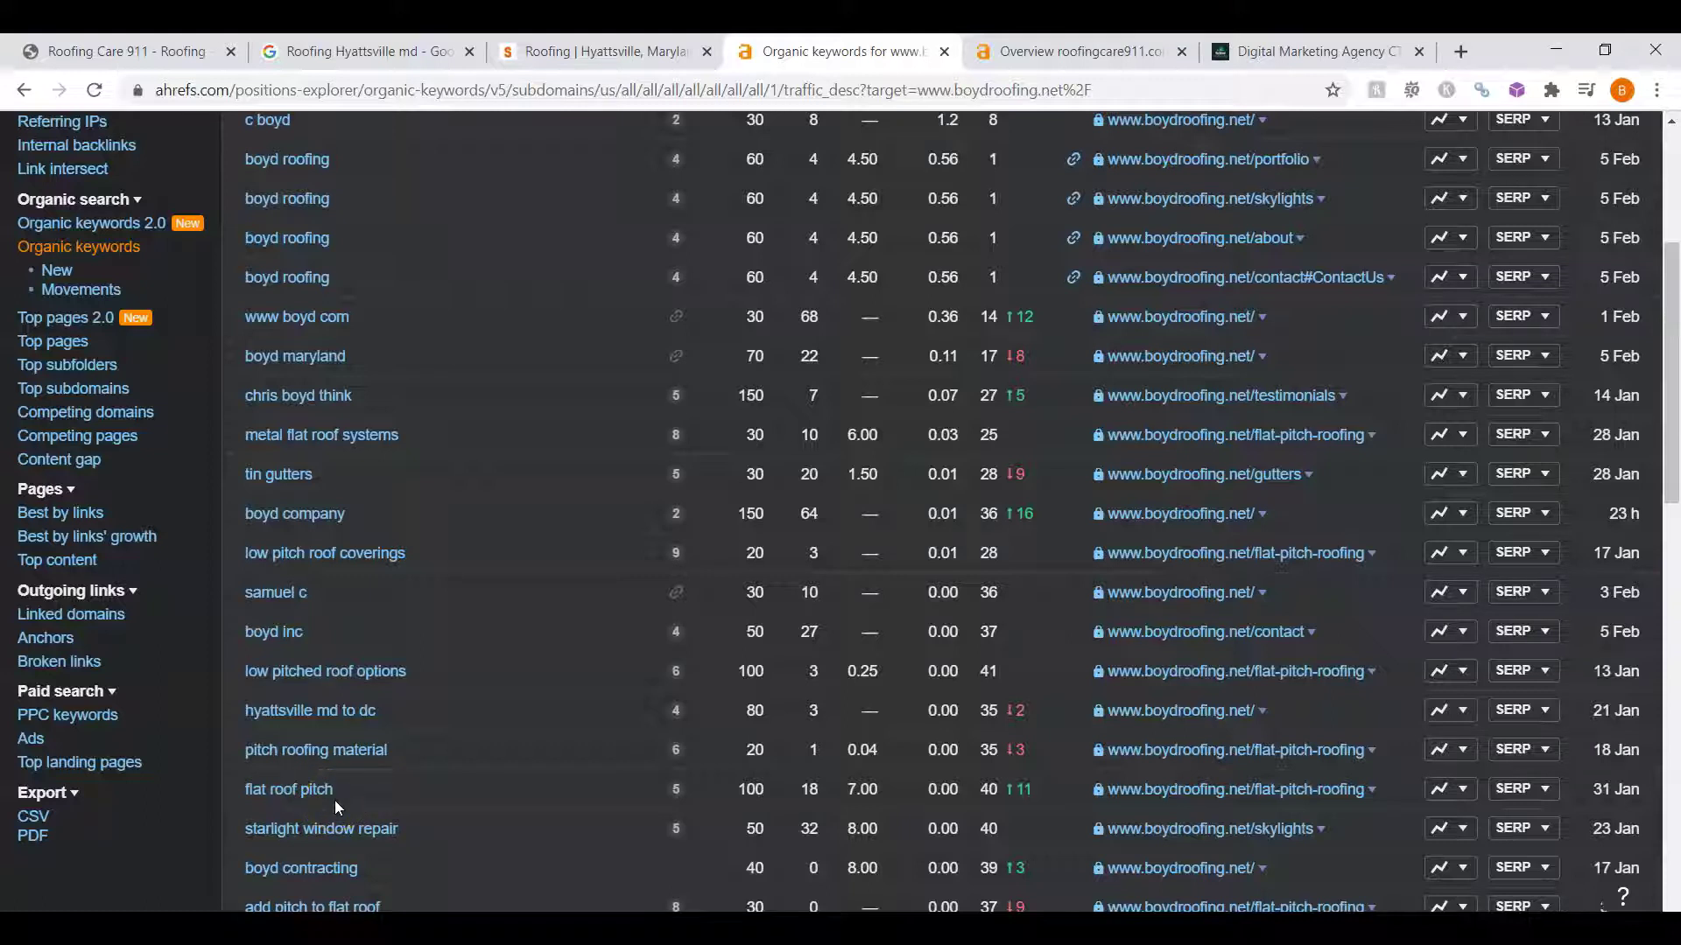
scroll(334, 800, "down", 10)
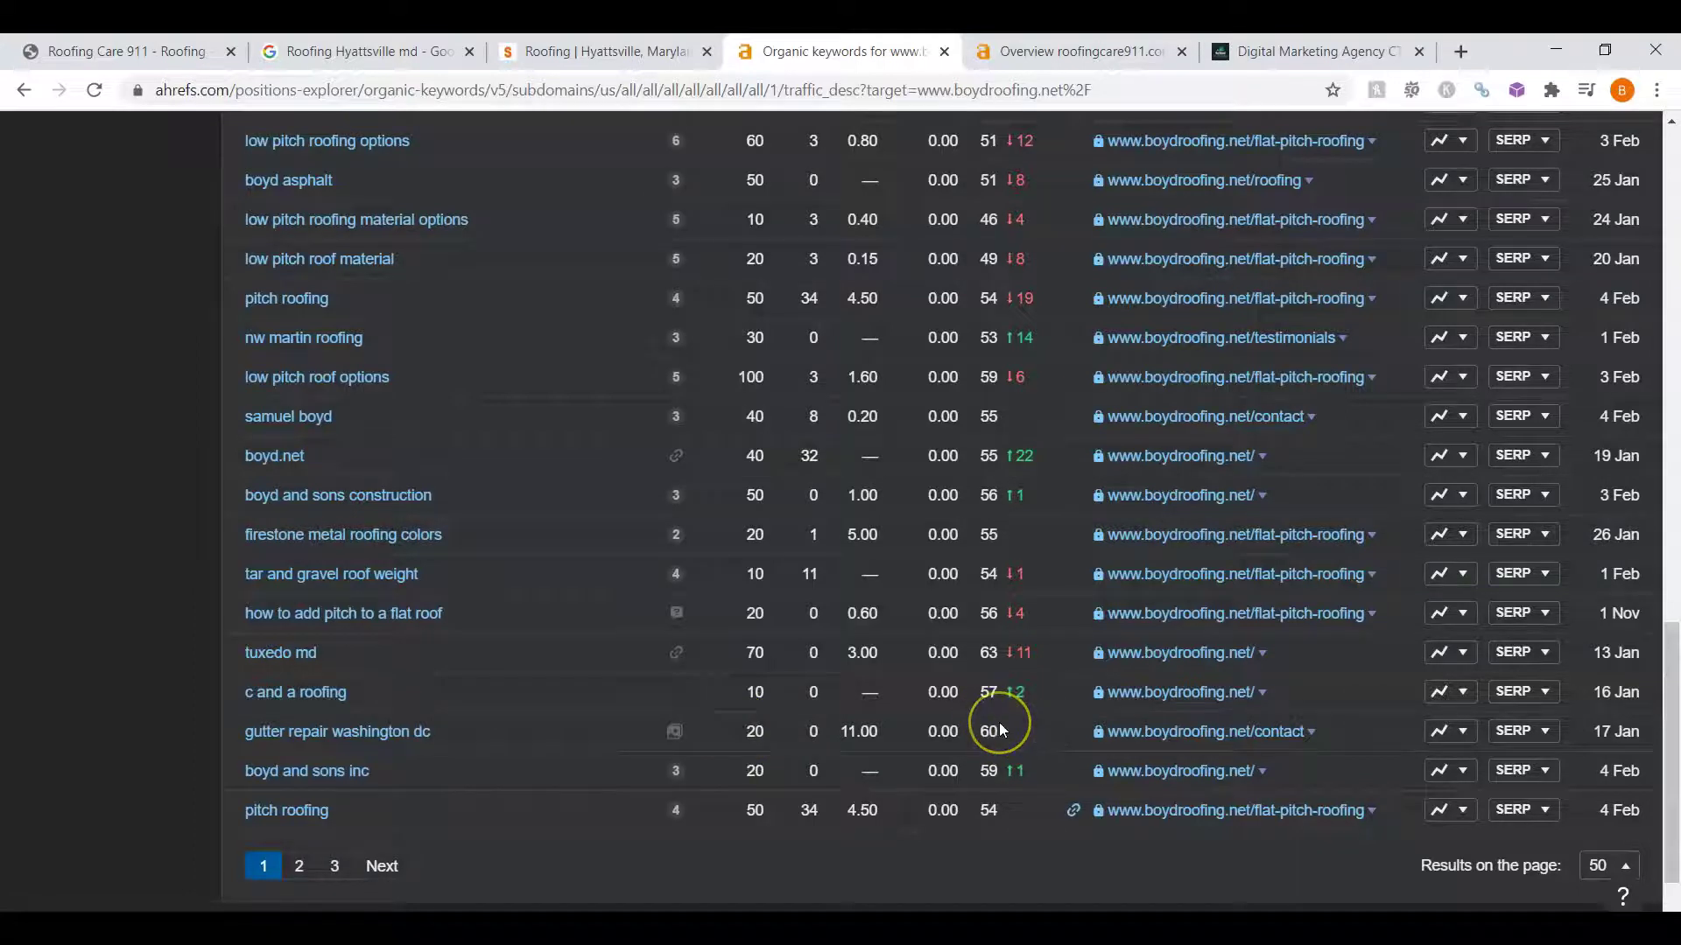
- Show page 2 of boydroofing.net's keywords, from 'tuxedo maryland' down to 'full spectrum roofing'
left_click(302, 863)
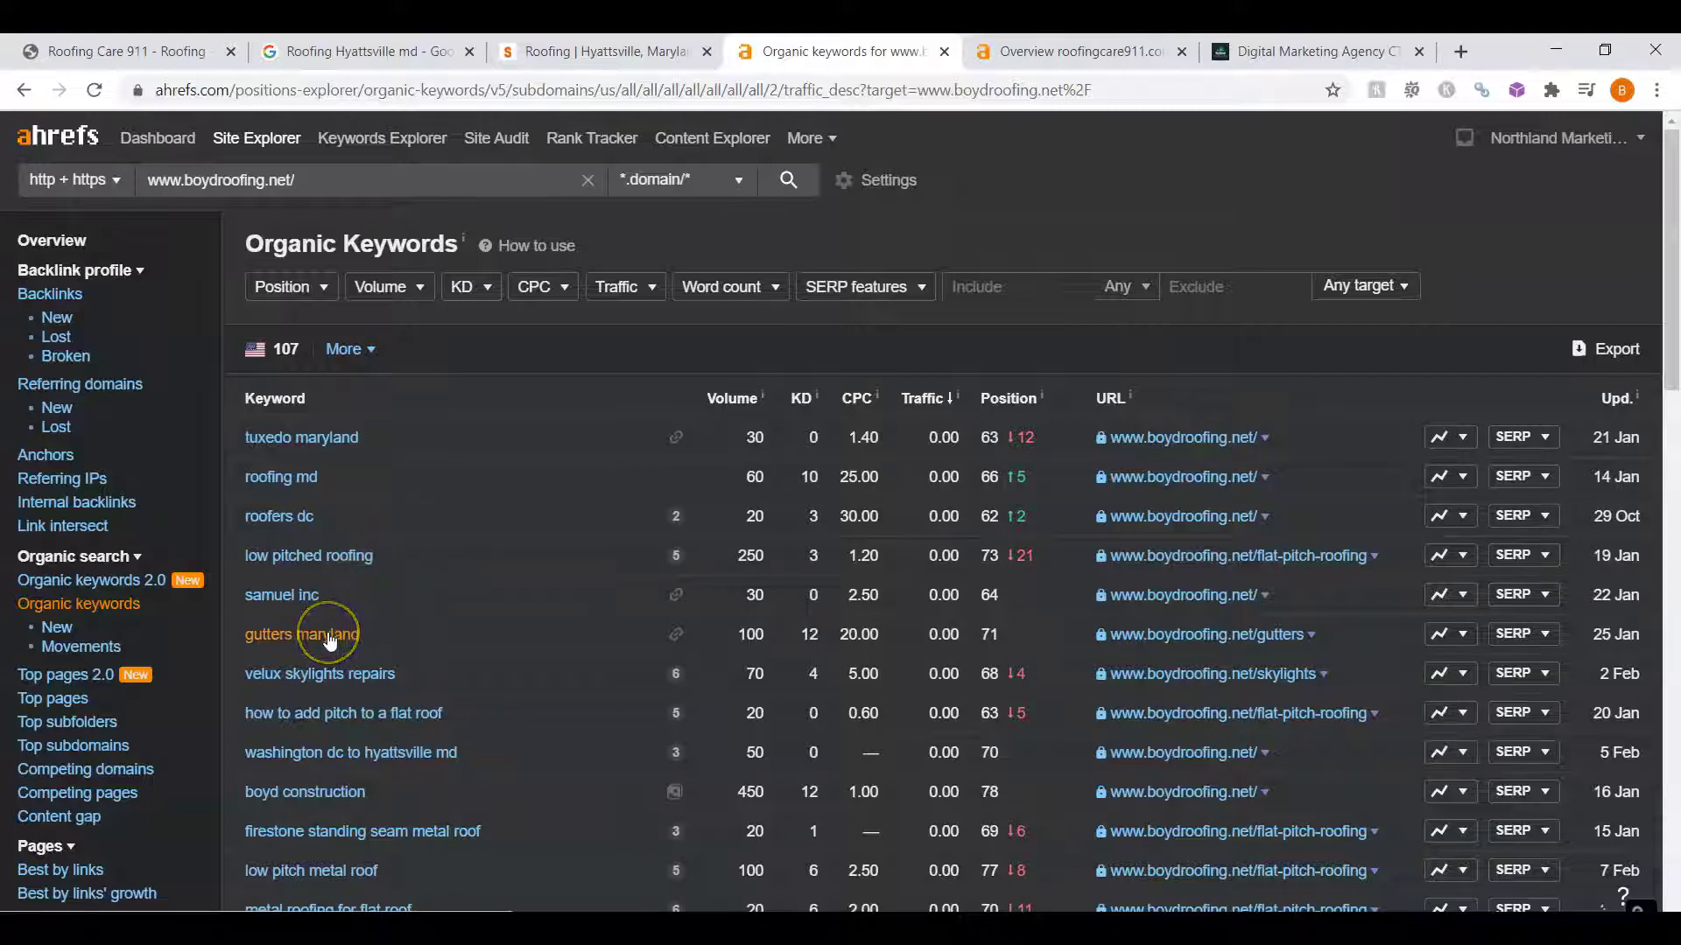
scroll(567, 518, "down", 6)
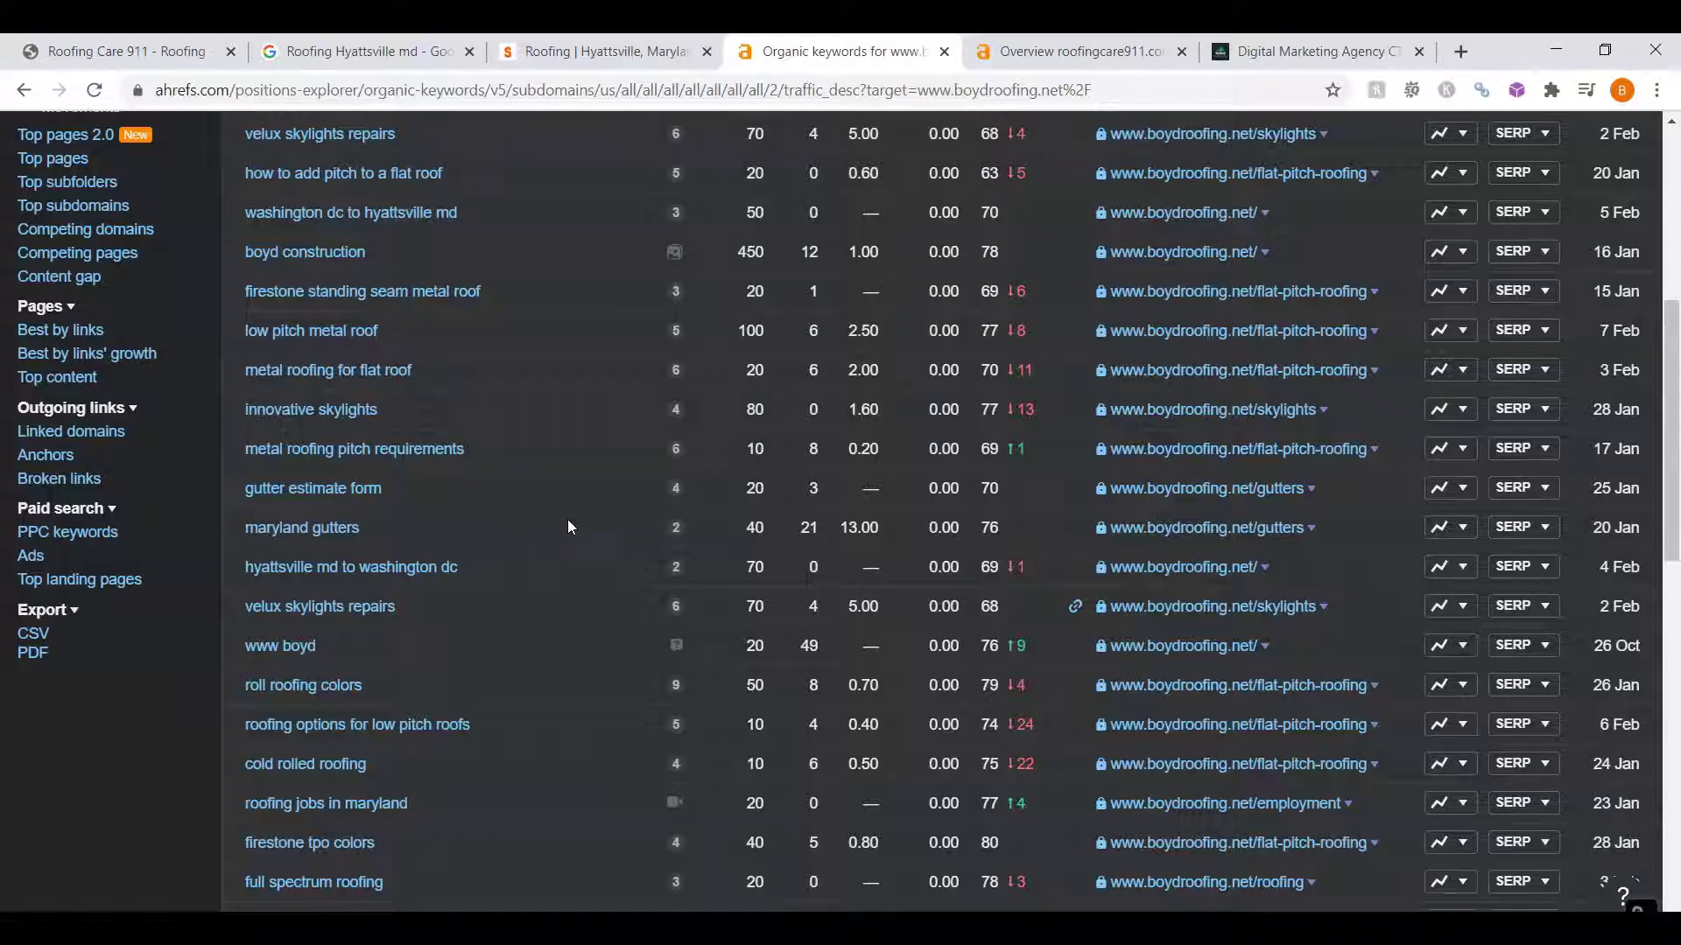
- Check roofingcare911.com's Ahrefs organic keywords, then return to its overview showing 0 traffic and no DR
left_click(1006, 51)
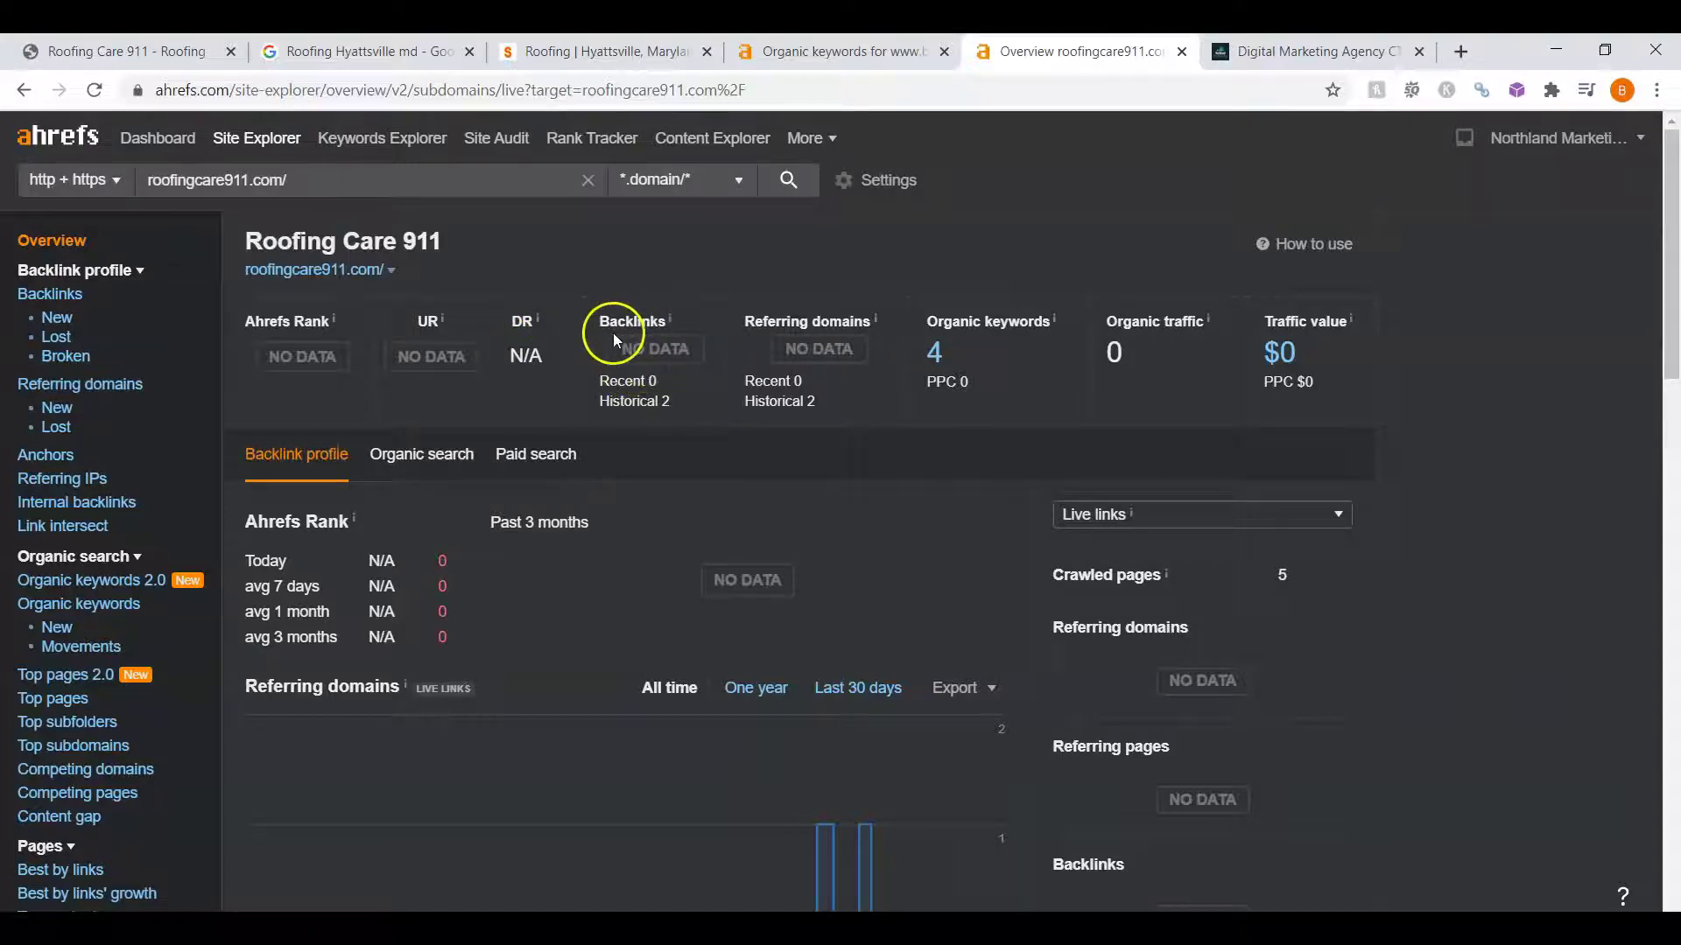
left_click(934, 351)
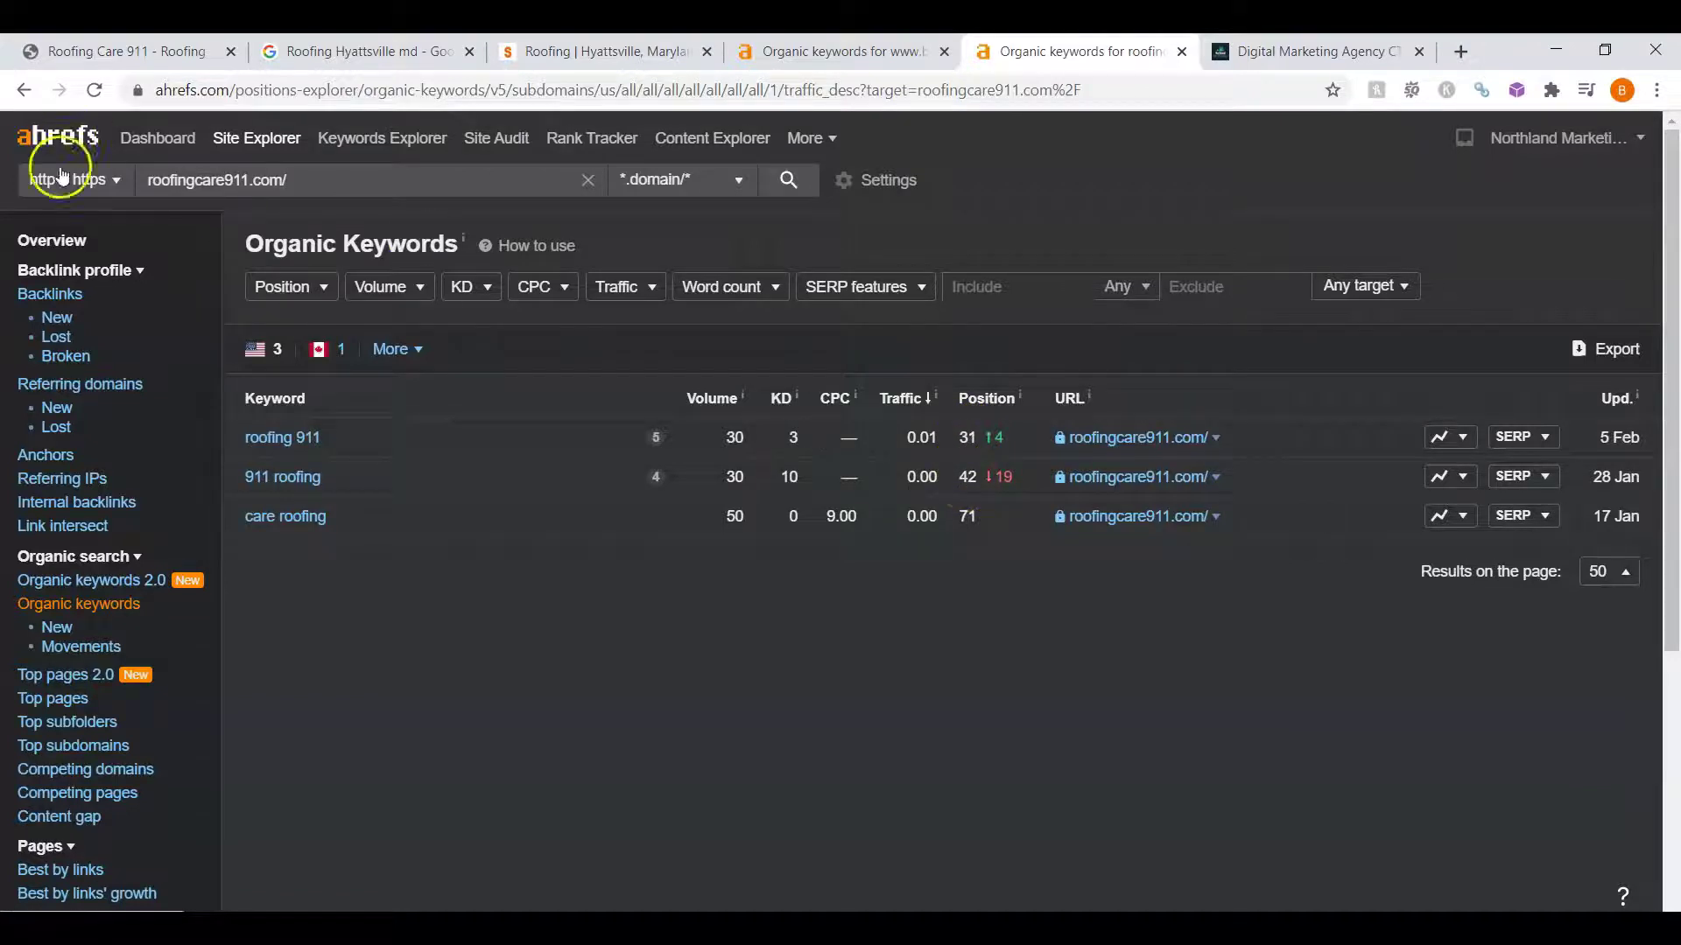
left_click(55, 241)
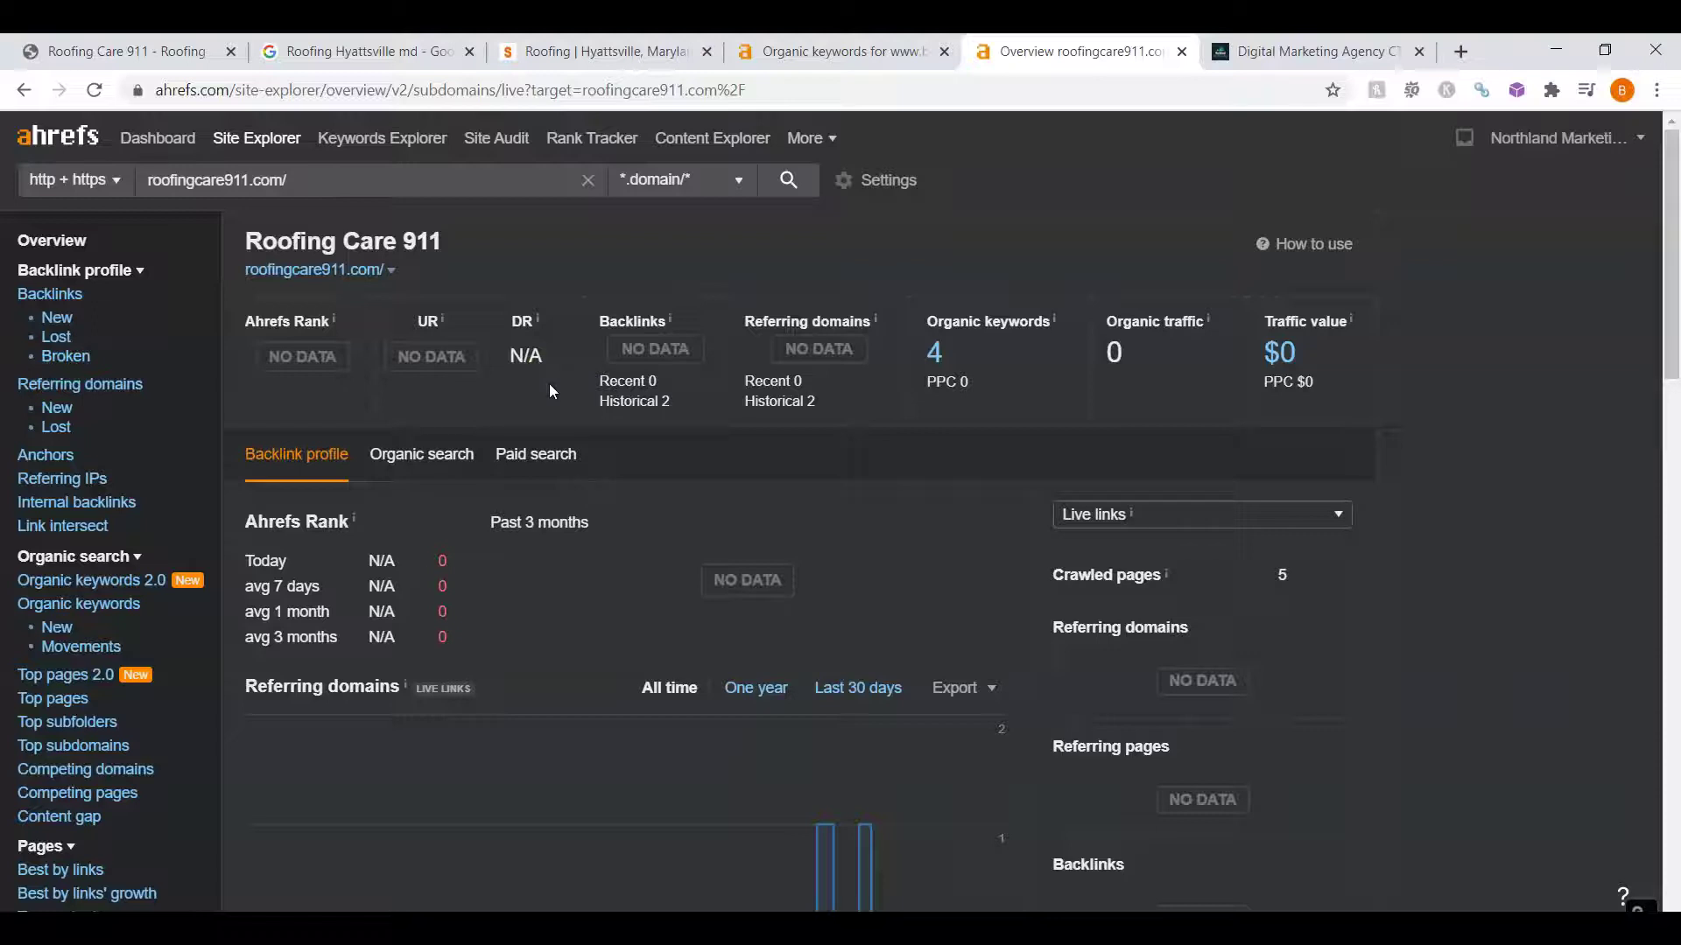
left_click(116, 44)
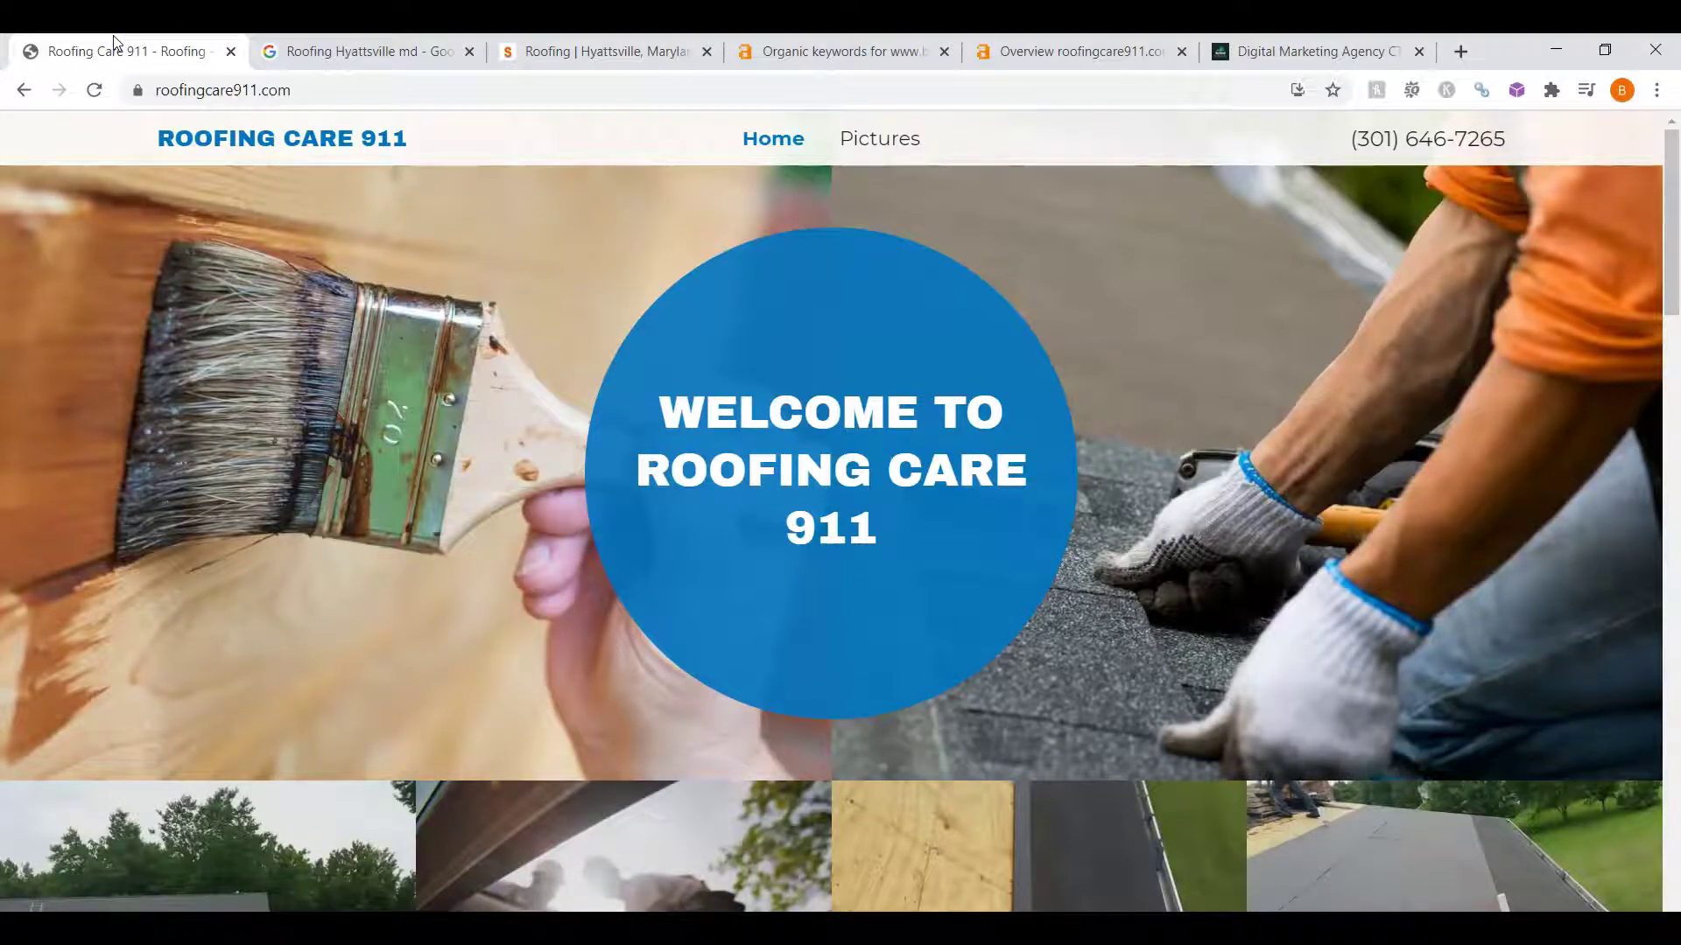
left_click(1059, 51)
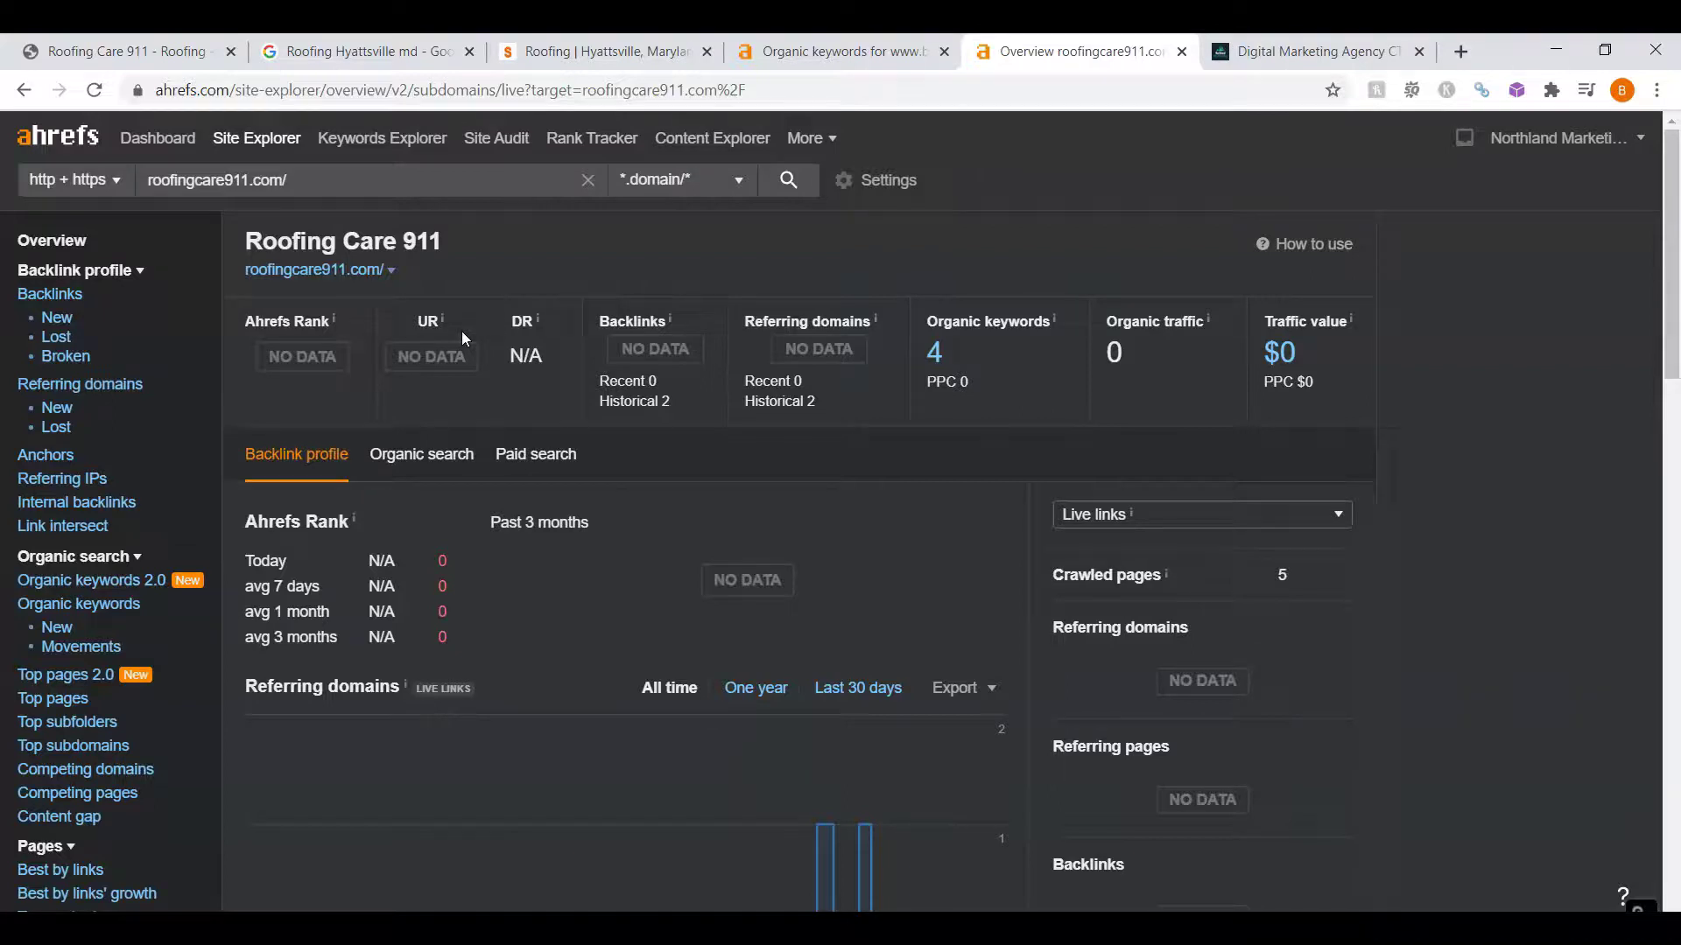
- Bring up Northland Marketing LLC's 'Contact Us' page with its email and phone contact boxes
left_click(1313, 51)
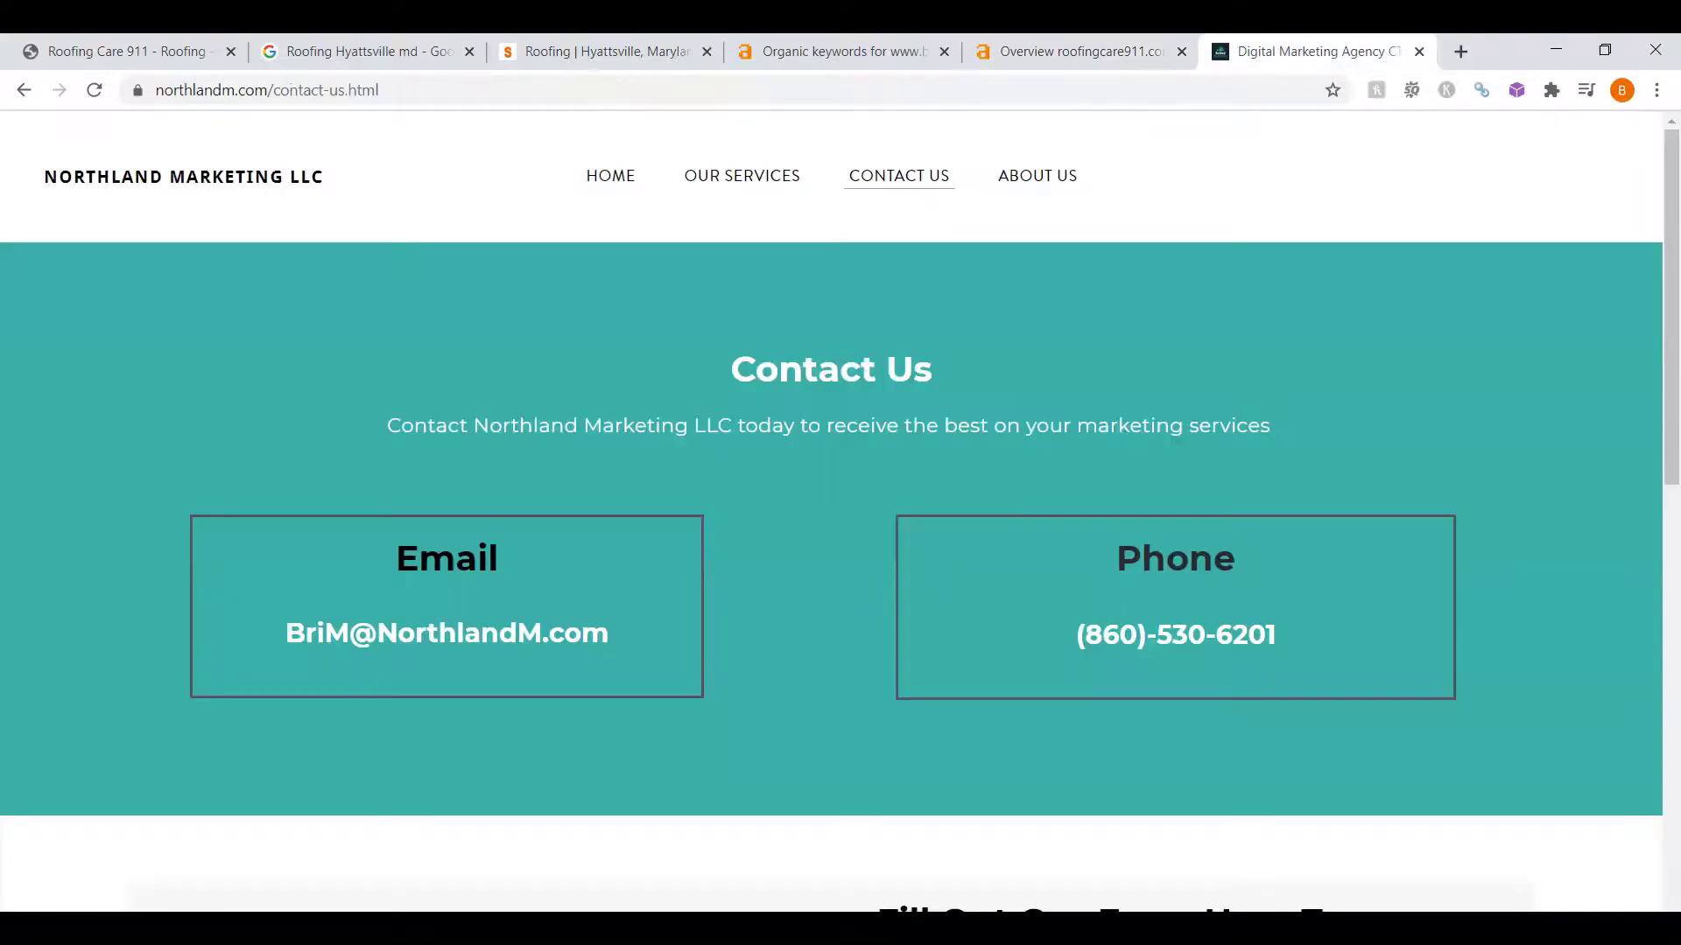